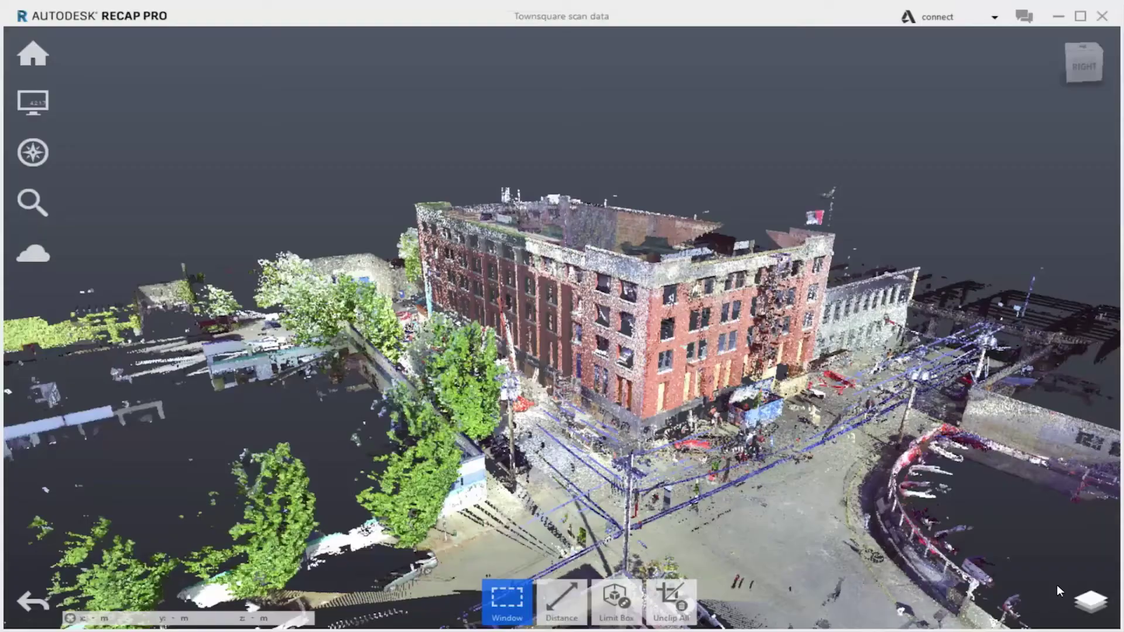
- Play the saved view states, enter a scan bubble, and start inviting a collaborator
left_click(1057, 585)
left_click(1023, 398)
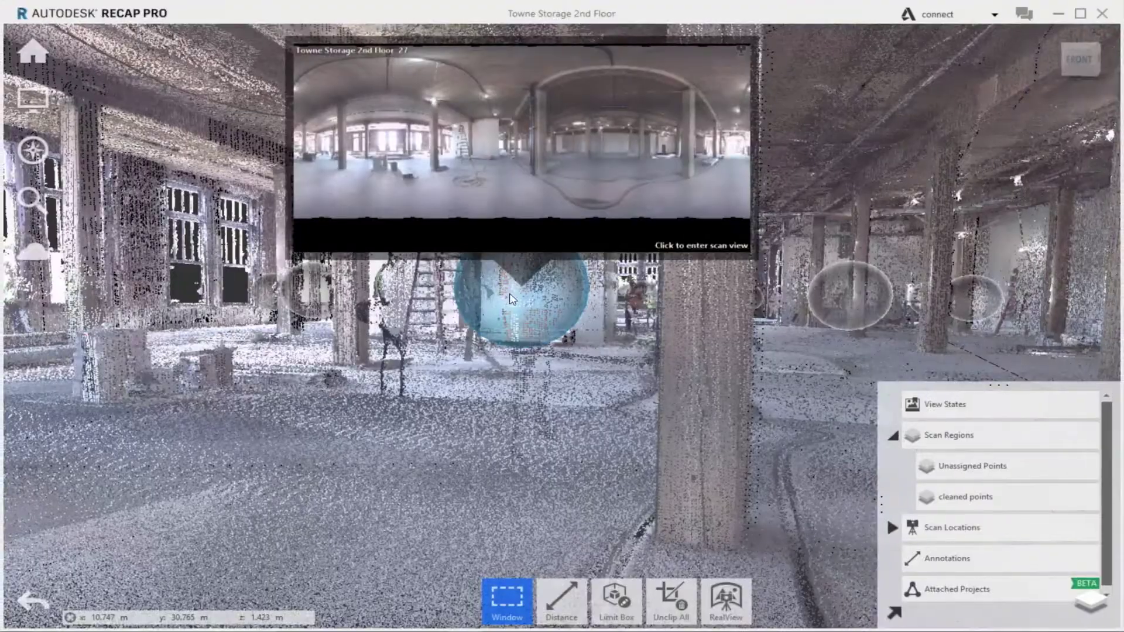
left_click(510, 300)
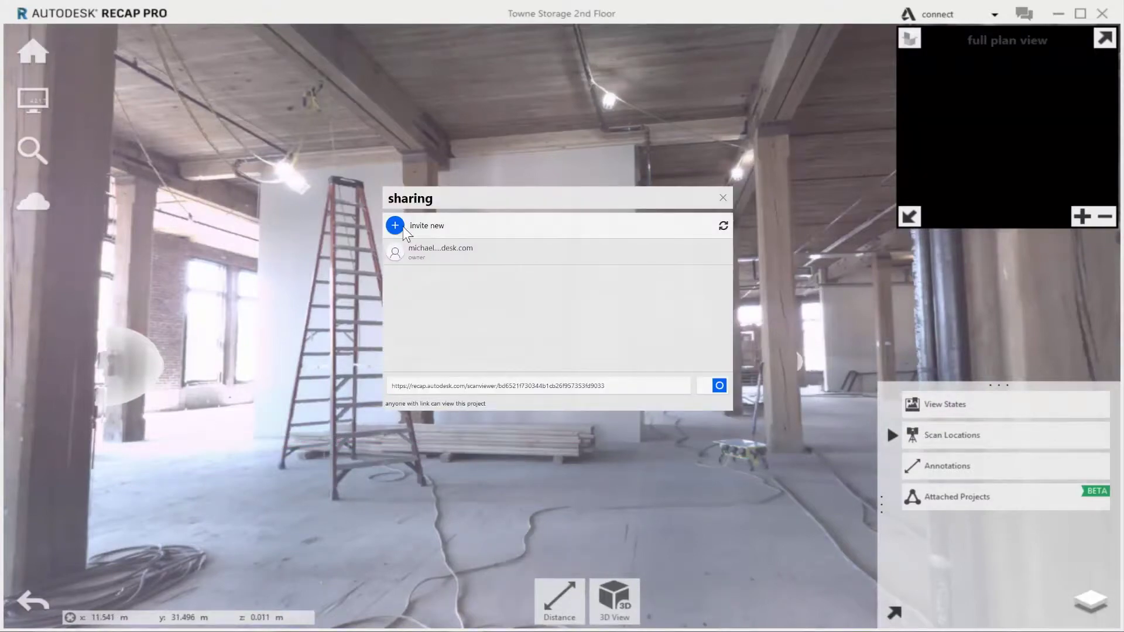
left_click(403, 233)
type("architect")
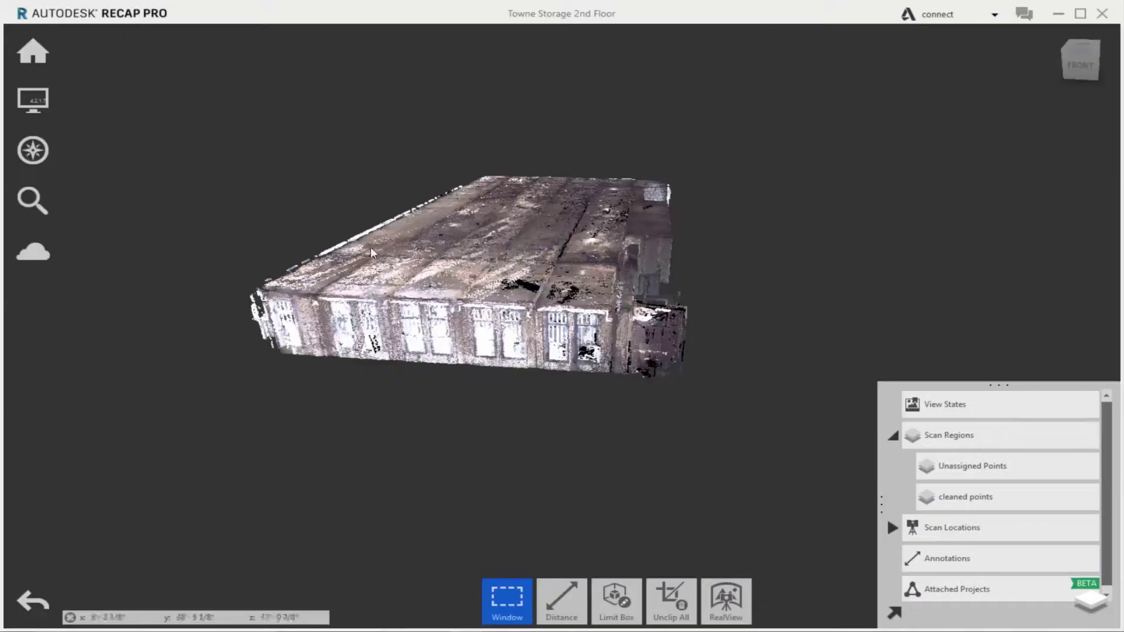
- Crop the scan with a Limit Box lowered below the roof
left_click(626, 555)
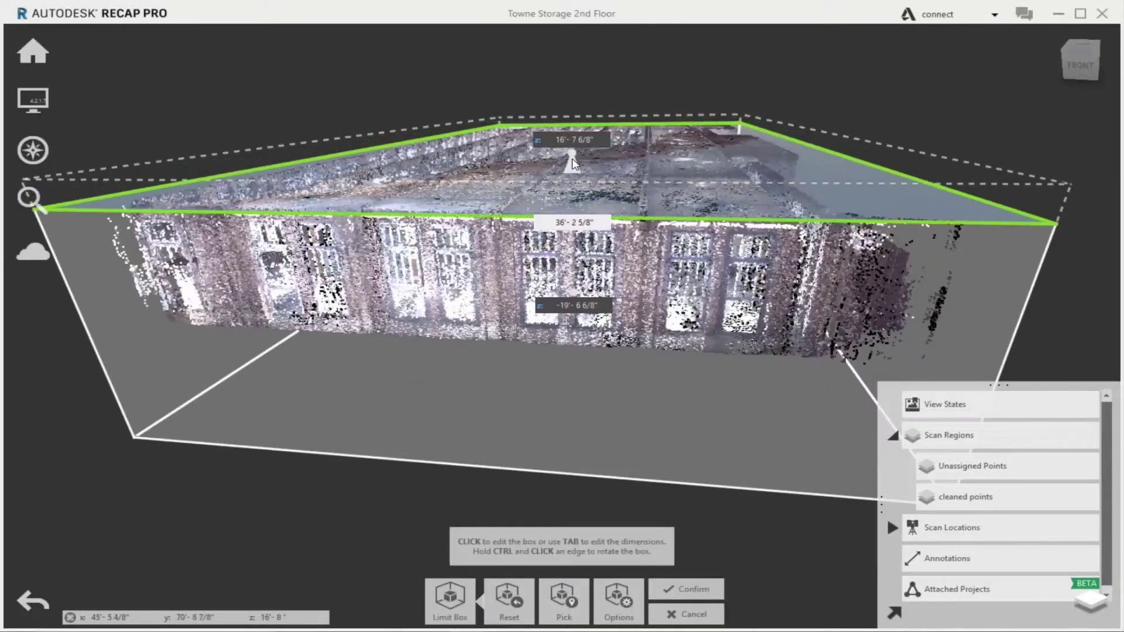
left_click_drag(571, 141, 573, 167)
key("Return")
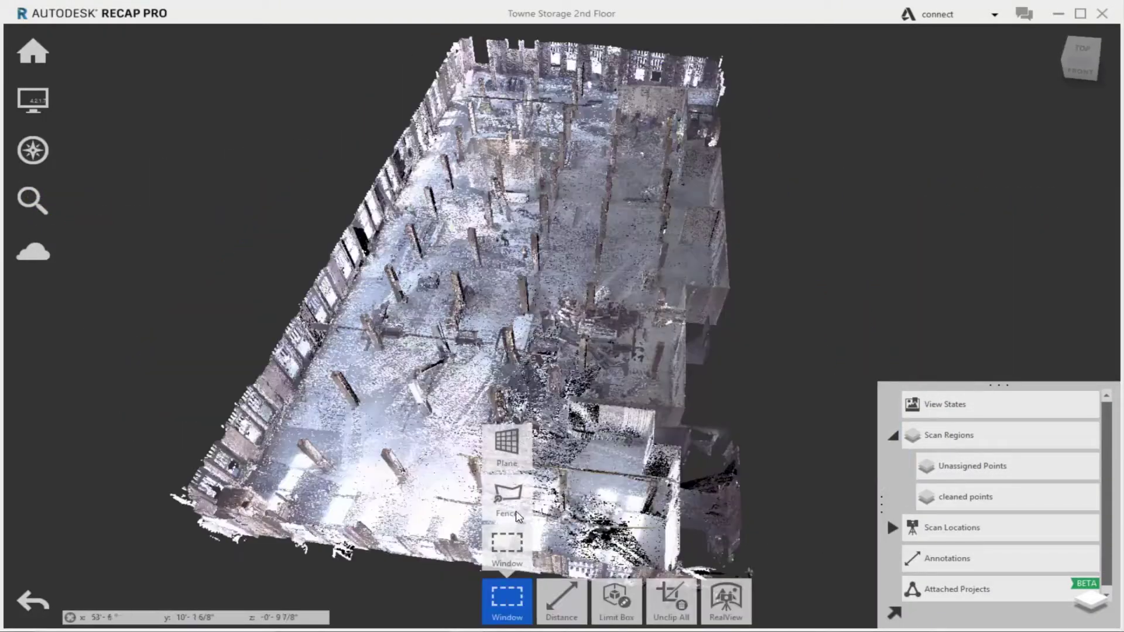
- Create a Floor region from a 100 mm-thick plane selection
left_click(512, 465)
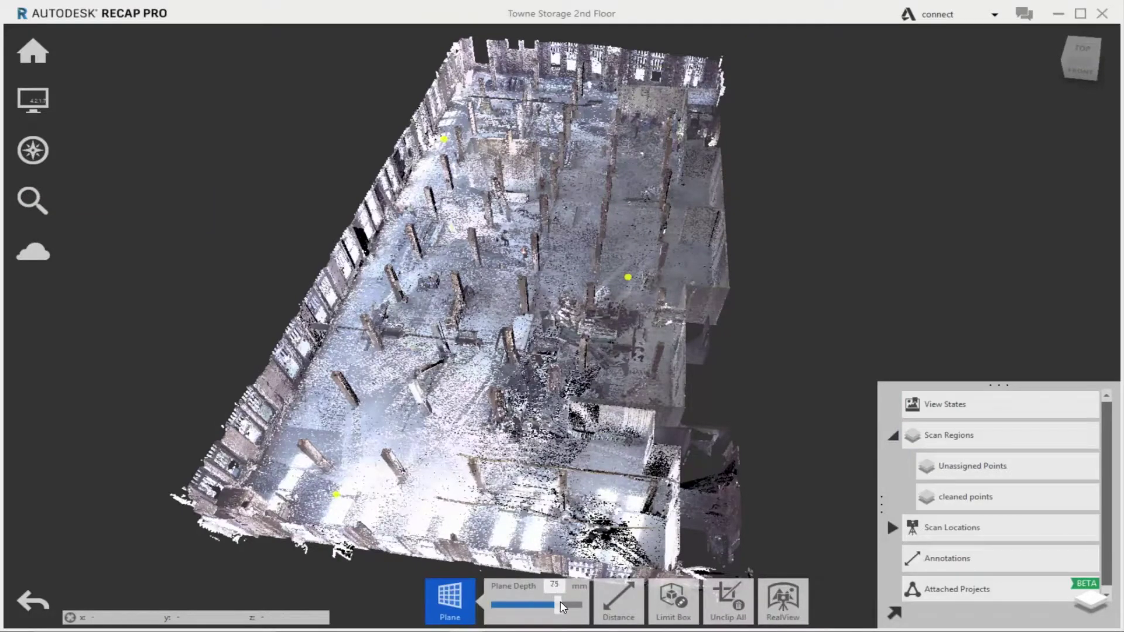
left_click_drag(561, 606, 583, 607)
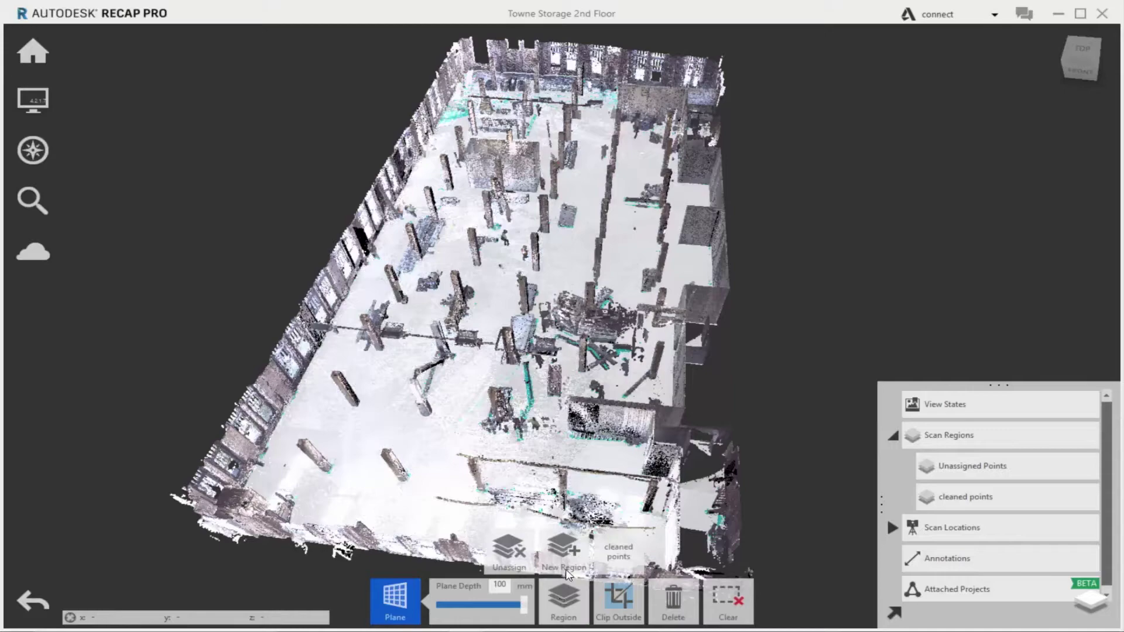
left_click(565, 554)
type("Floor")
key("Return")
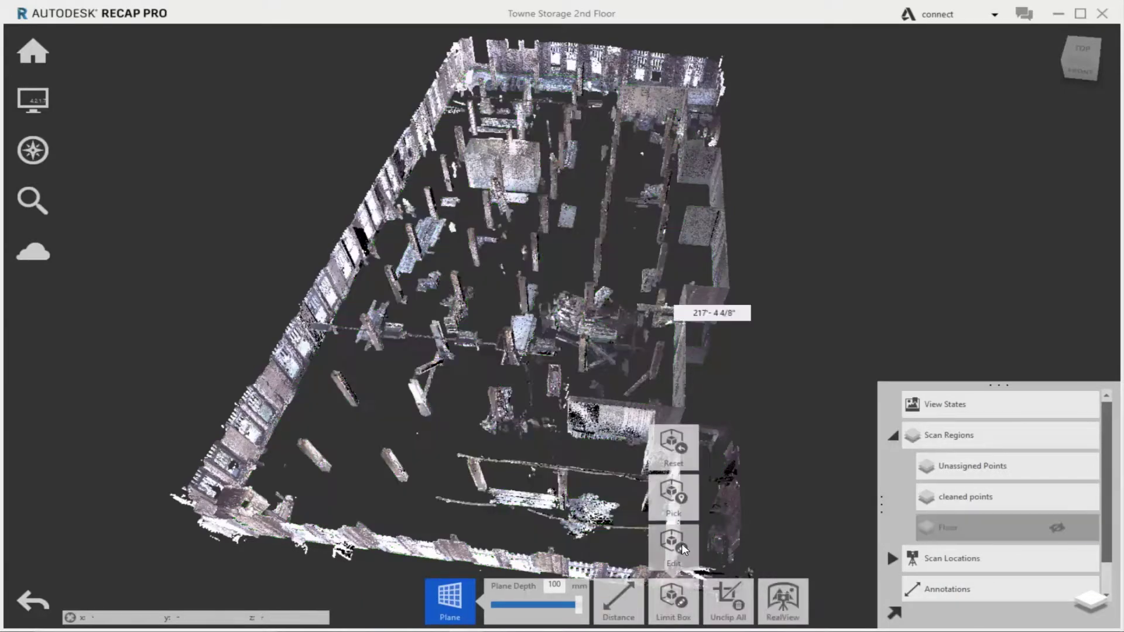
- Create a Ceiling region from the ceiling points and hide it
left_click(673, 544)
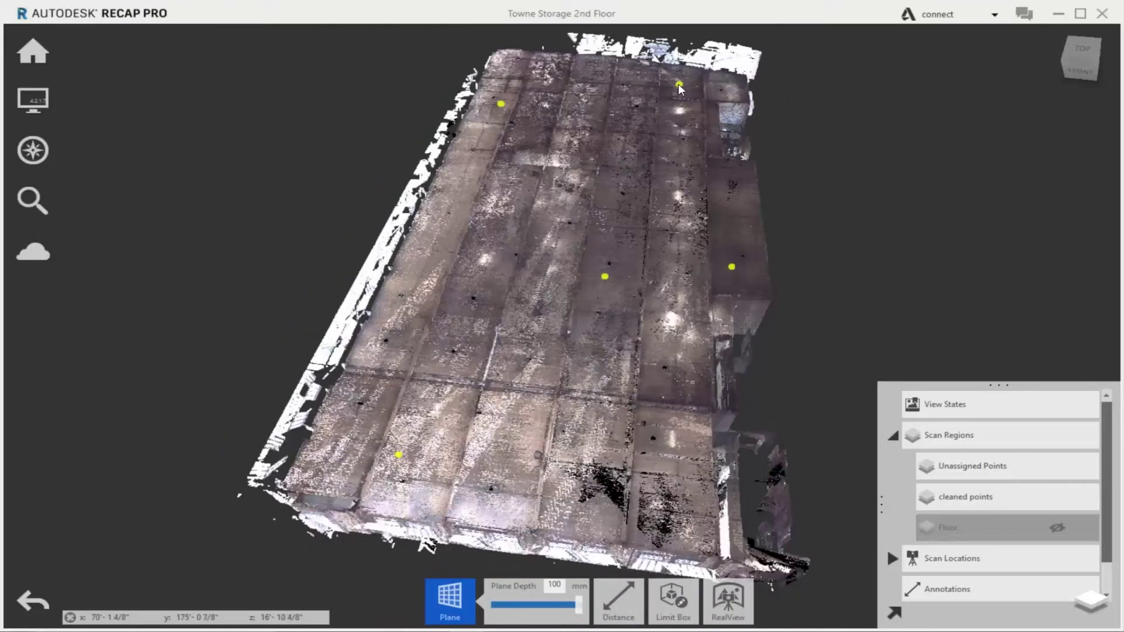
left_click(559, 441)
left_click(503, 549)
type("Ceiling")
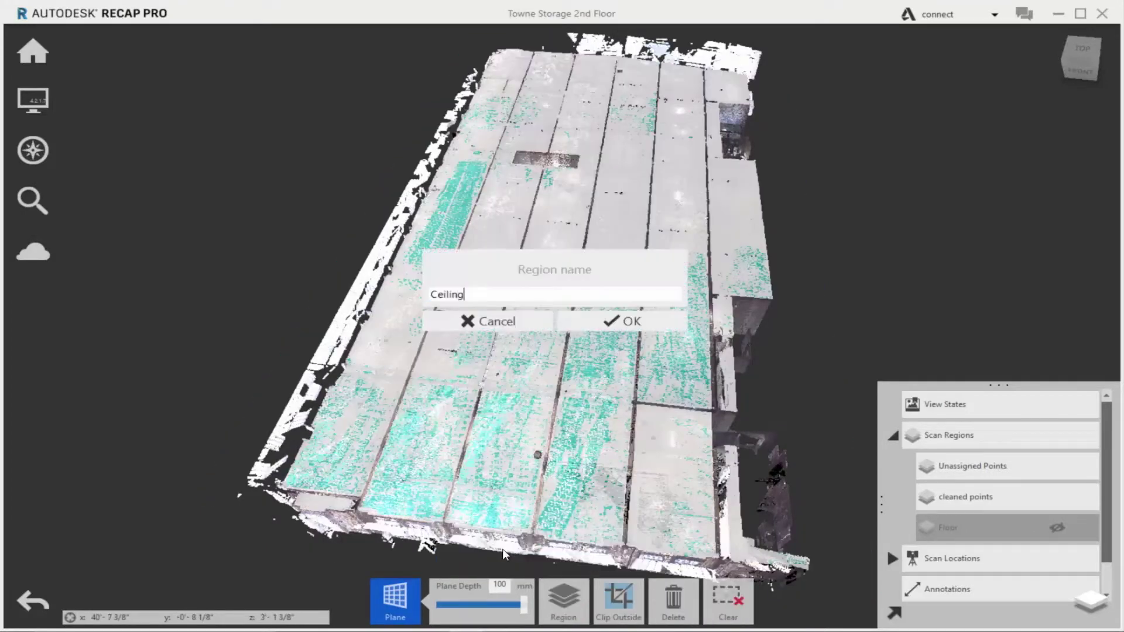
key("Return")
left_click(1056, 498)
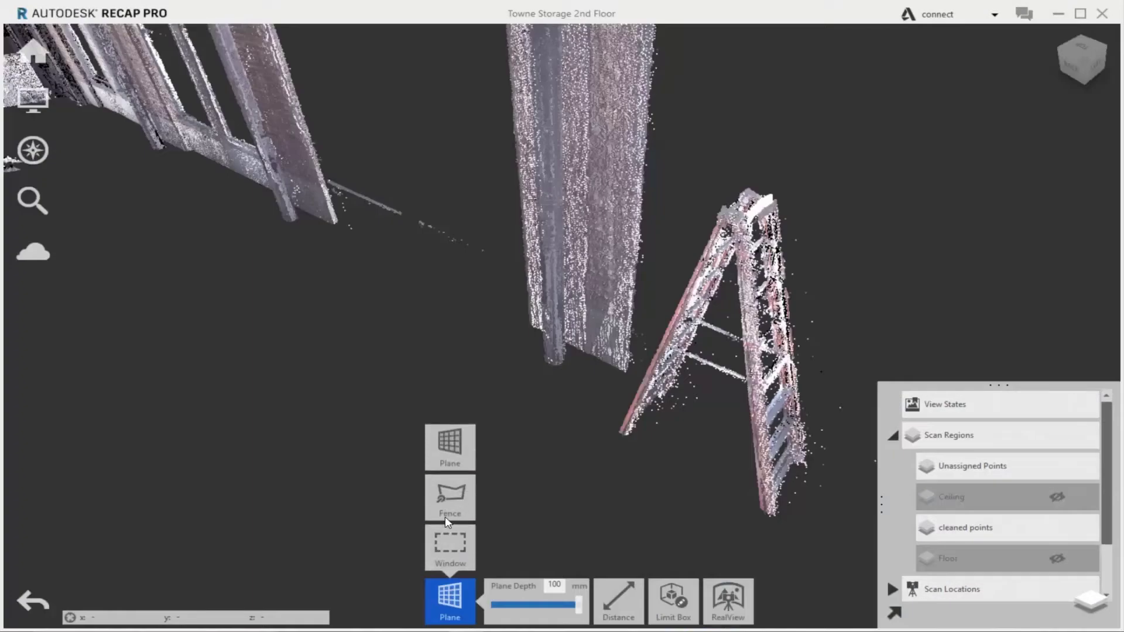
- Fence-select the ladder and move its points to cleaned points
left_click(450, 501)
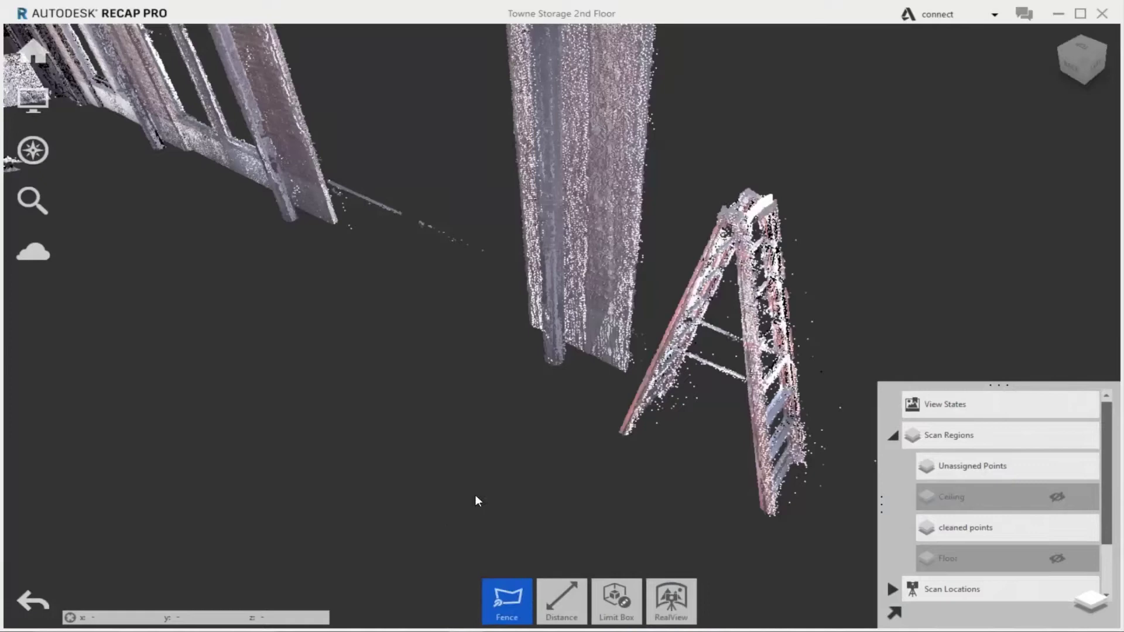
left_click(687, 273)
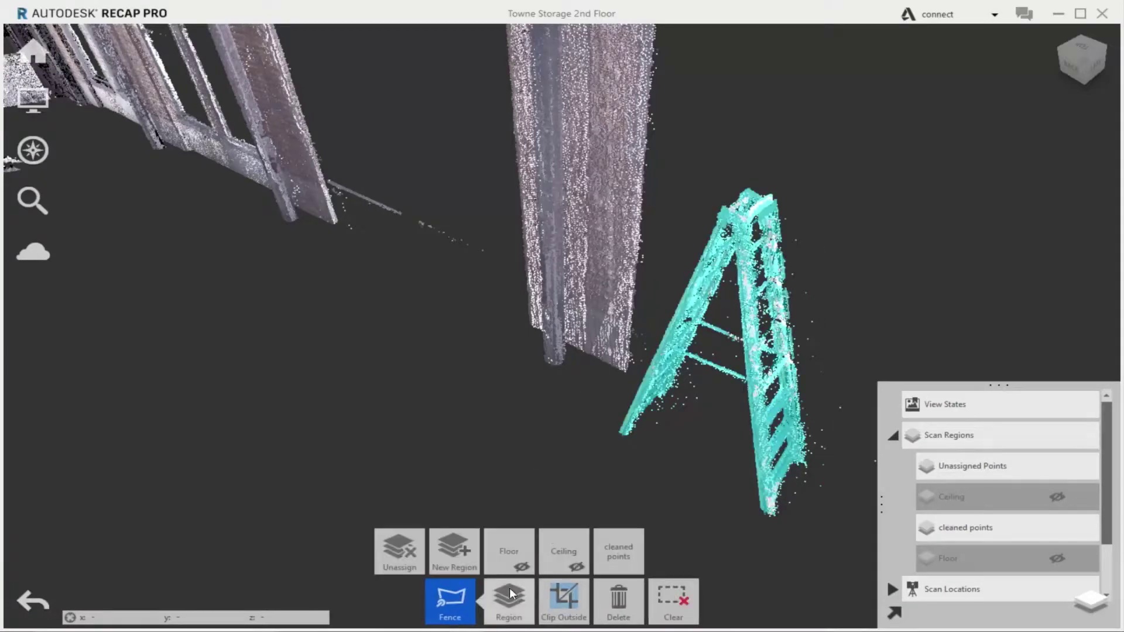
left_click(621, 559)
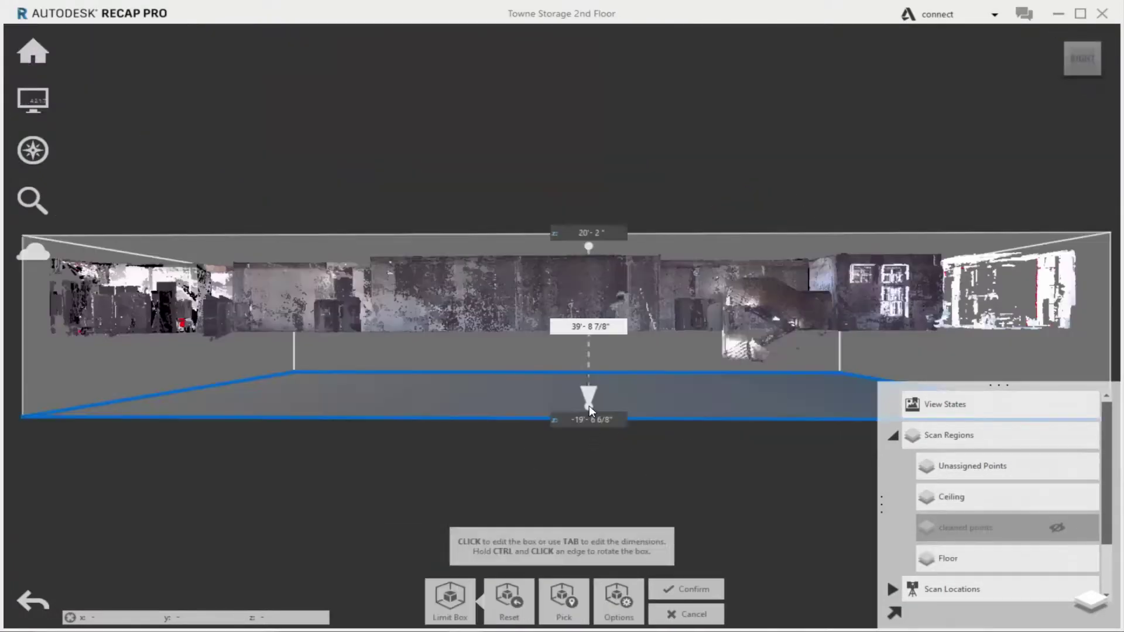
- Crop the Limit Box to a thin plan slice and save it as the 'Floor plan' view state
left_click_drag(590, 406, 589, 304)
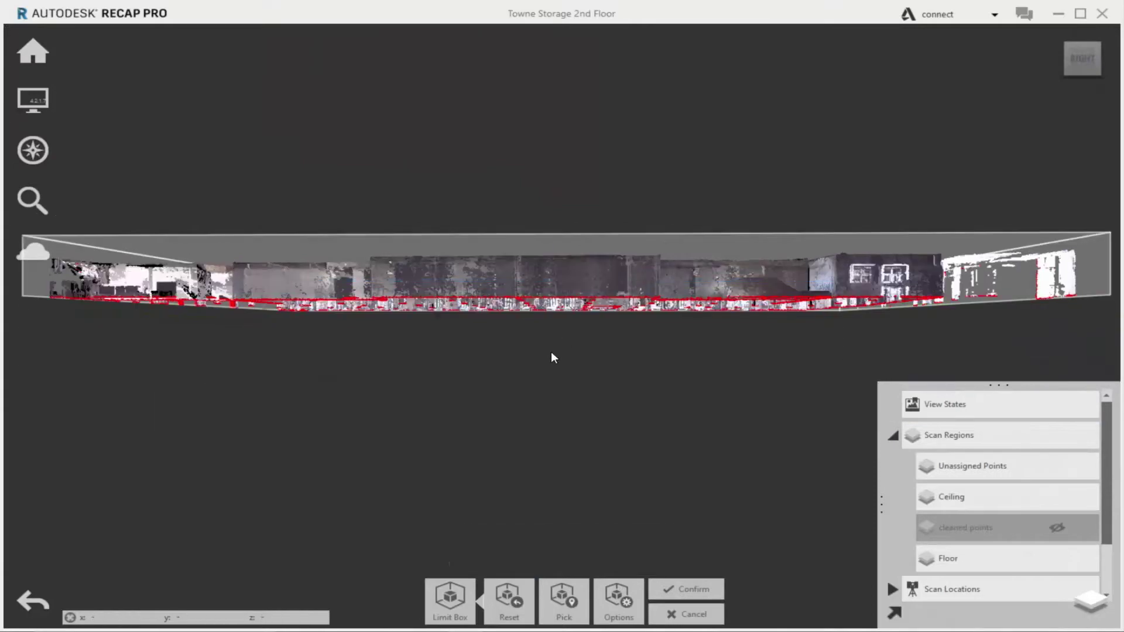
mouse_move(551, 356)
left_mouse_down()
mouse_move(587, 314)
mouse_move(688, 606)
left_mouse_up()
left_click(689, 586)
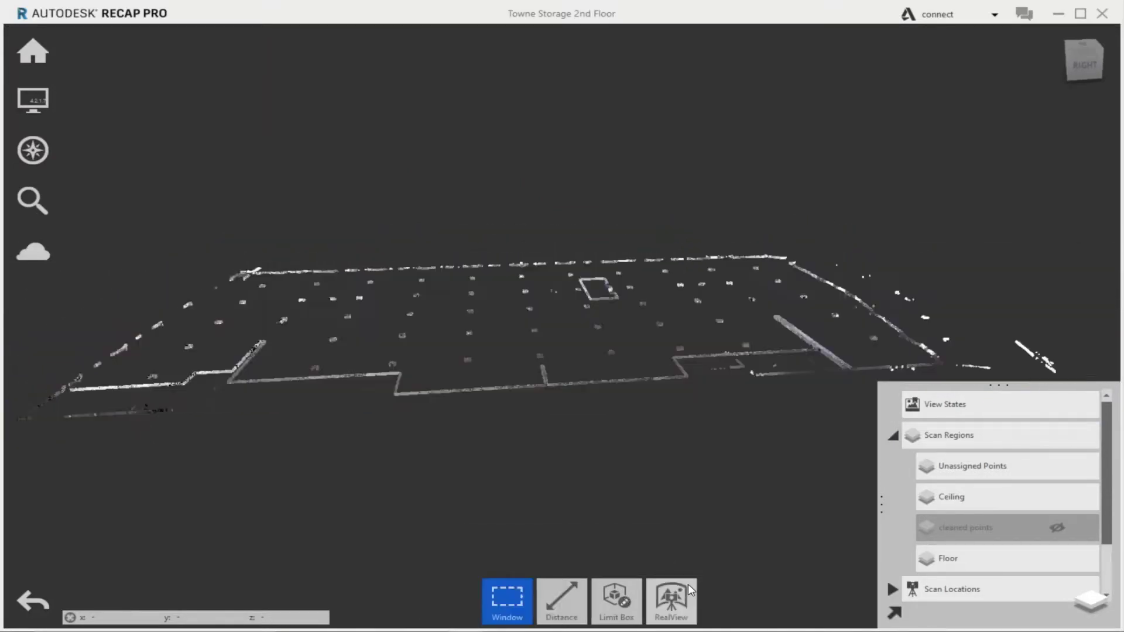
left_click(1084, 404)
type("Floor pla")
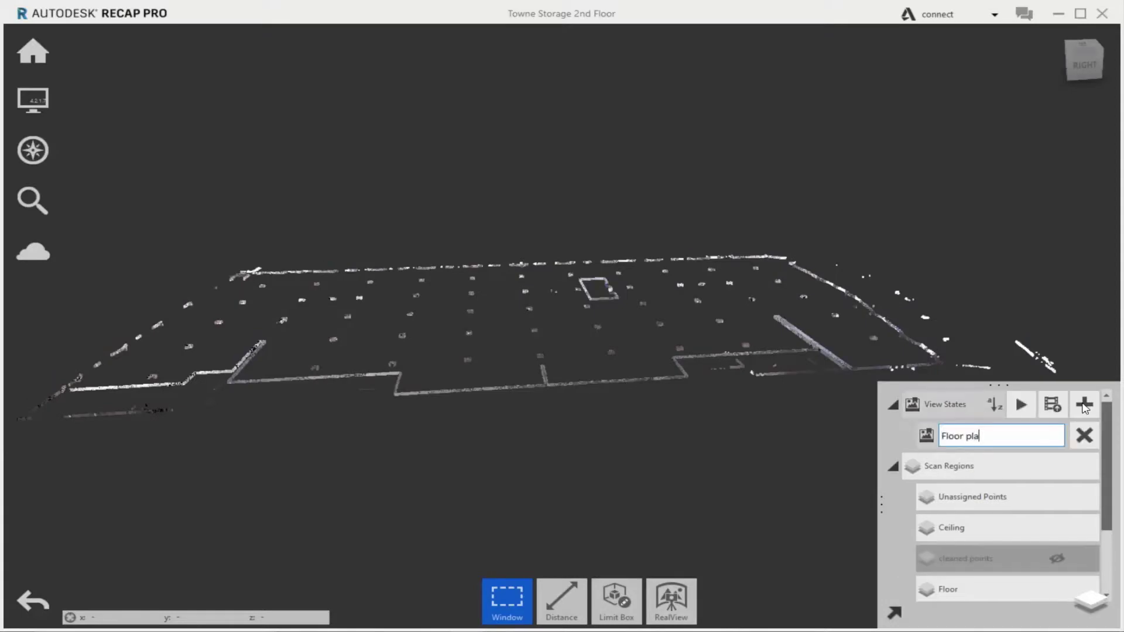
type("n")
key("Return")
left_click(1089, 45)
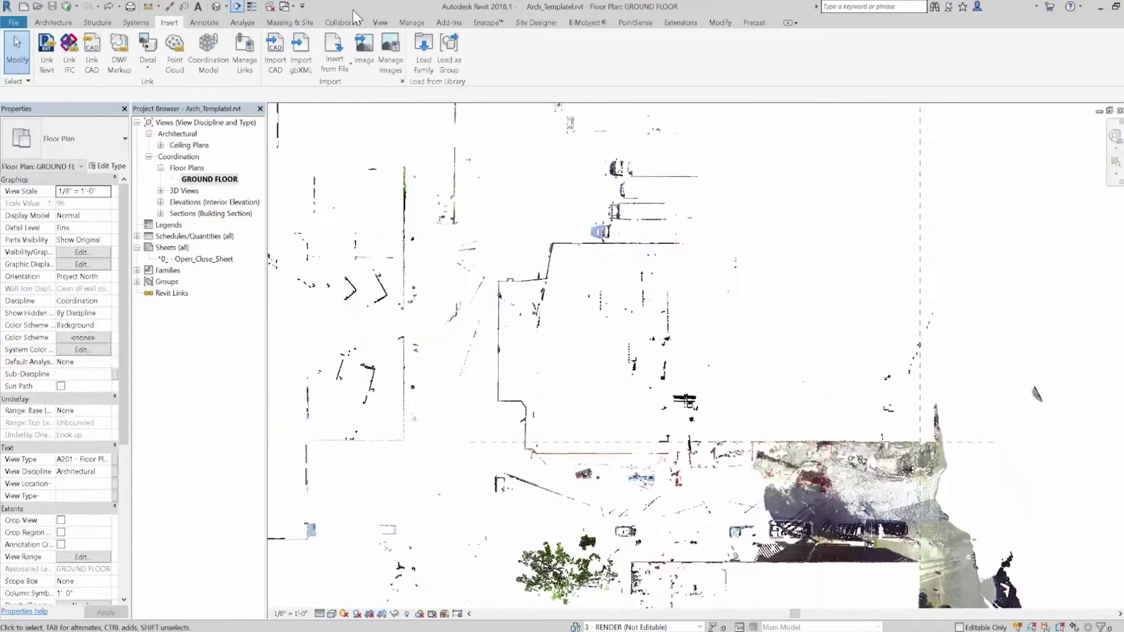
- Draw a section across the building and open the Section 4 view
left_click(965, 485)
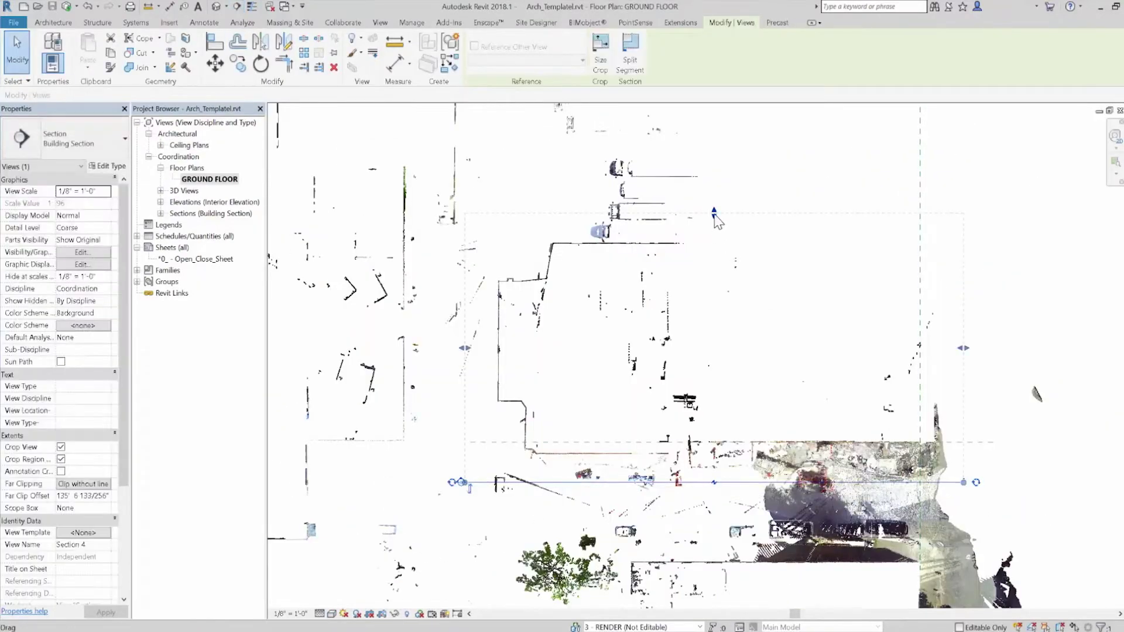
right_click(594, 195)
left_click(632, 256)
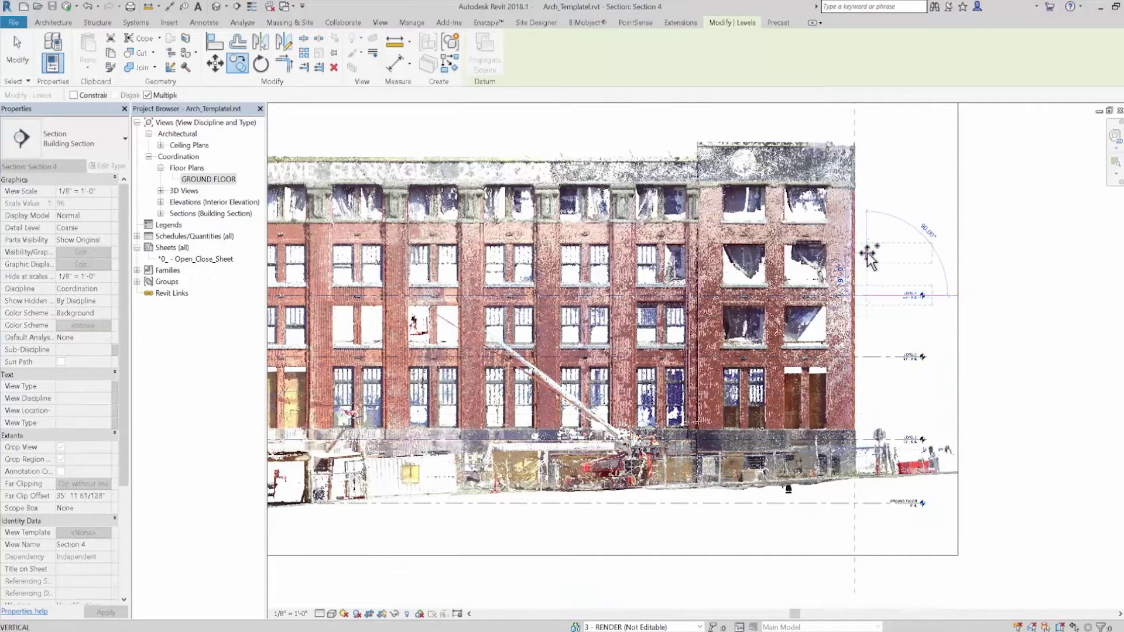
- Place levels at the facade's floor lines, including one near the roof
key("Return")
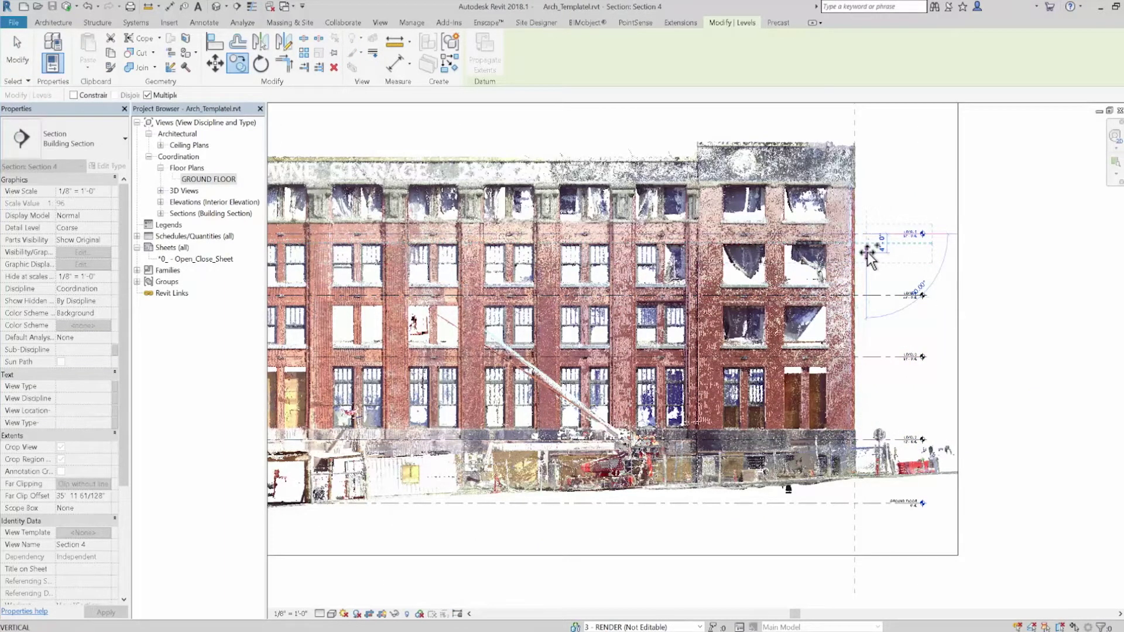
type("13")
key("Return")
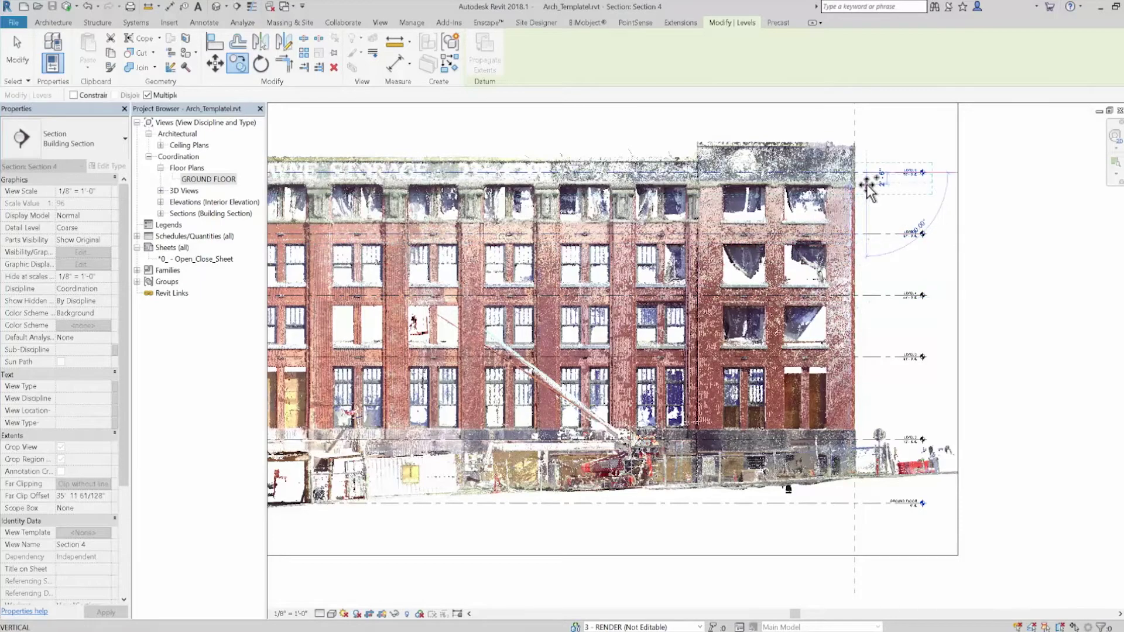
key("Escape")
key("Escape")
key("z")
key("f")
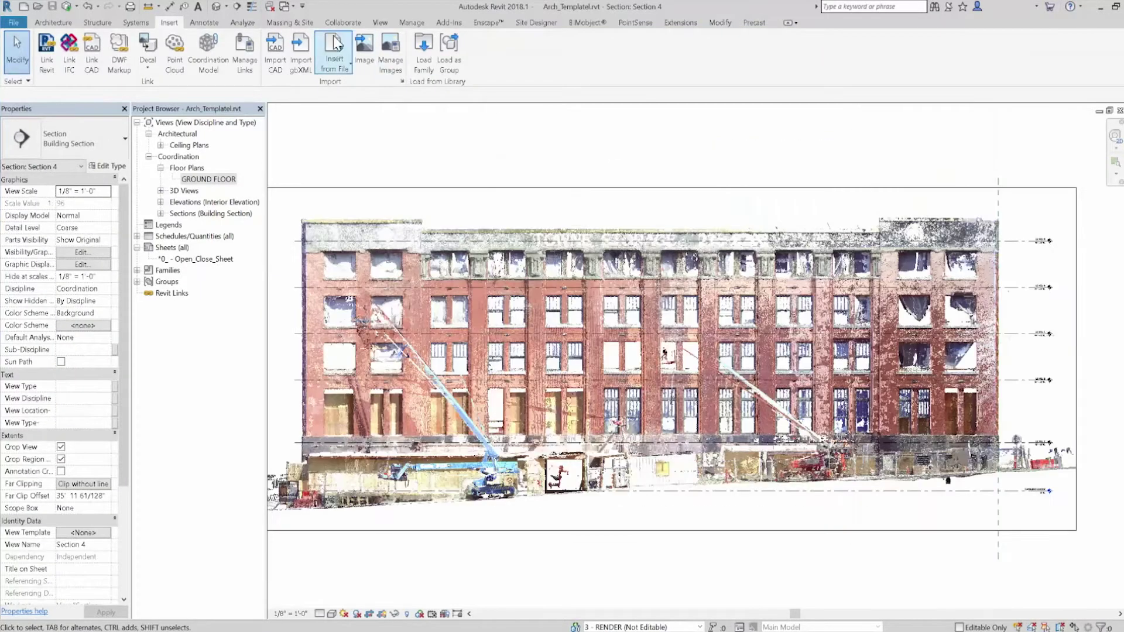
- Create a new floor plan view for LEVEL 2
left_click(379, 21)
left_click(450, 55)
left_click(501, 88)
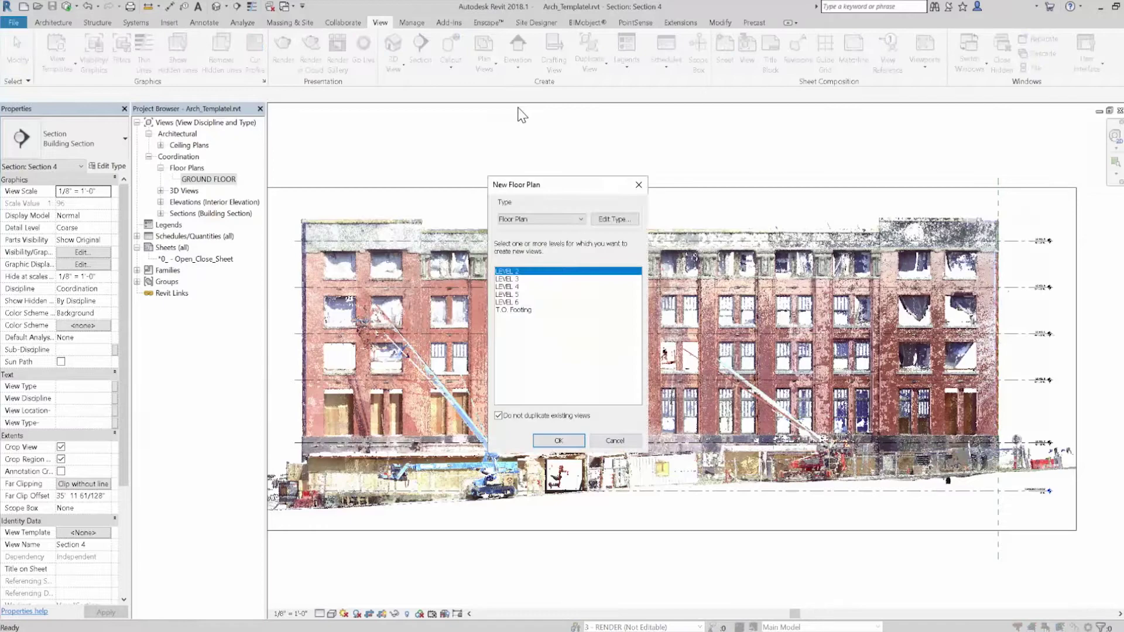
left_click(559, 446)
- Adjust the LEVEL 2 View Range offsets to show a thin scan slice
left_click(82, 558)
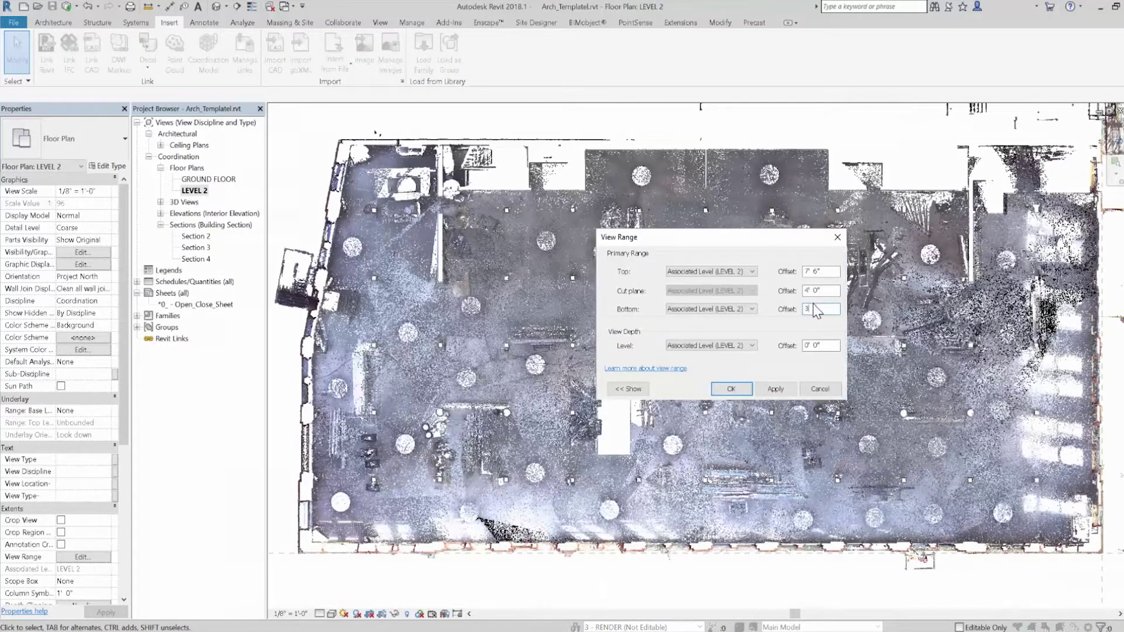
left_click(775, 389)
left_click(732, 389)
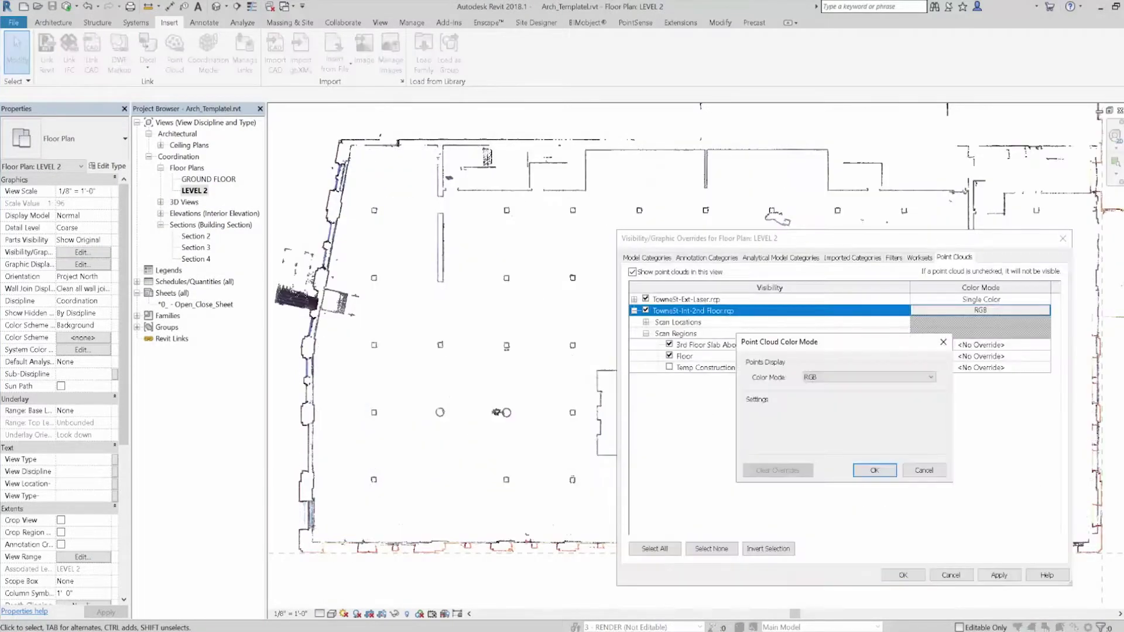
- Set the point clouds' Color Mode to Single Color in Visibility/Graphics
left_click(858, 379)
left_click(839, 396)
left_click(864, 471)
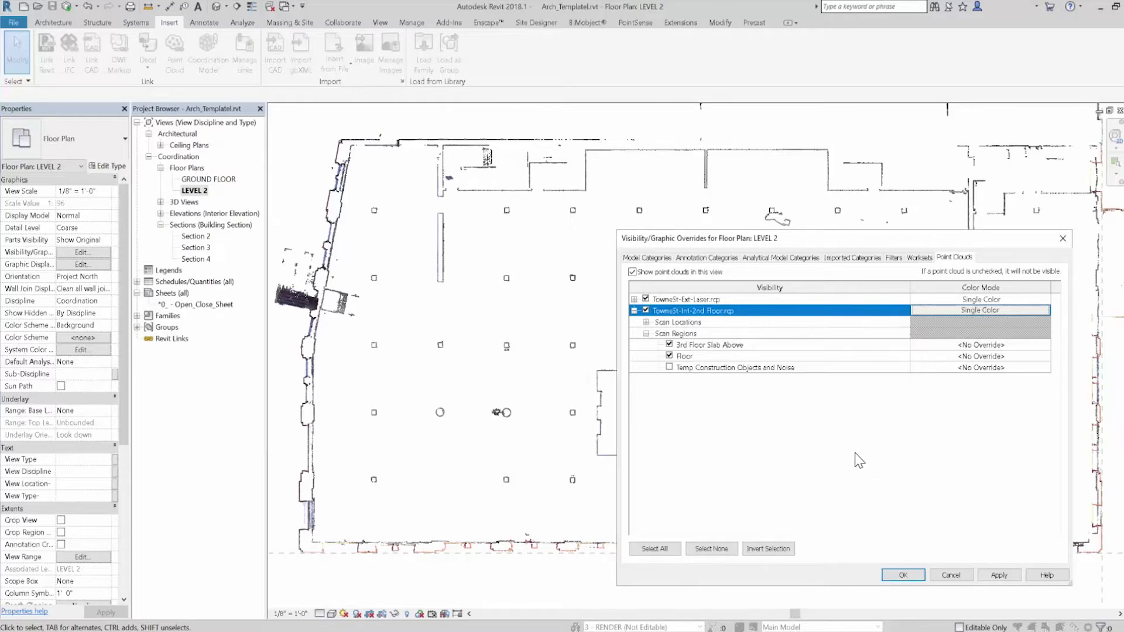
left_click(999, 575)
left_click(901, 575)
- Draw 2'-4" Brick Exterior Red walls along the scanned outline
left_click(53, 22)
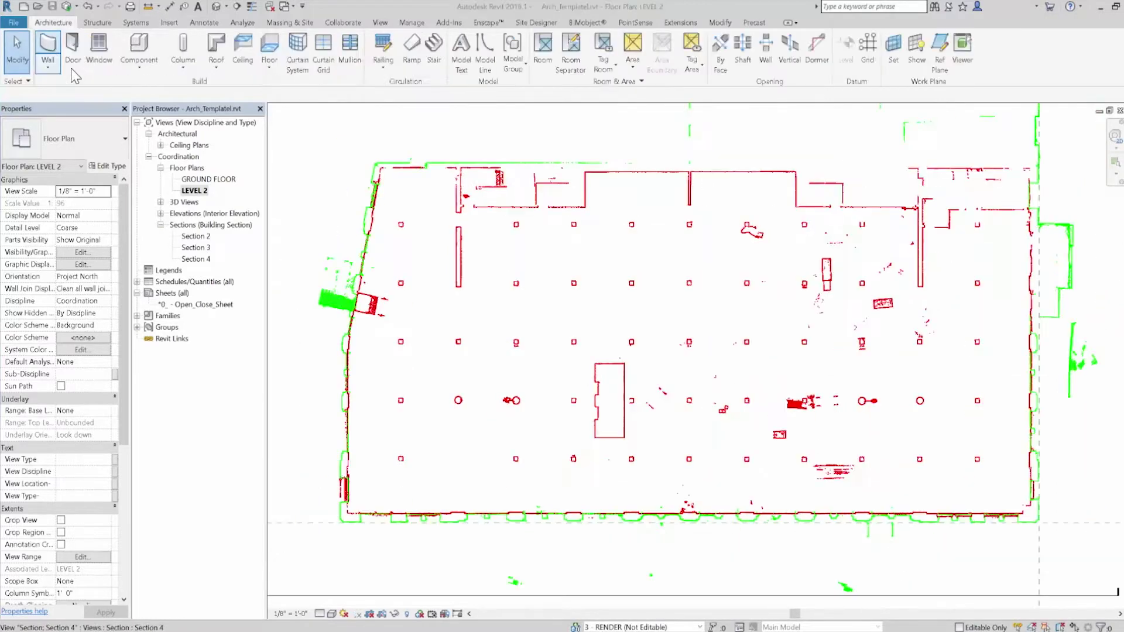
left_click(49, 53)
left_click(84, 139)
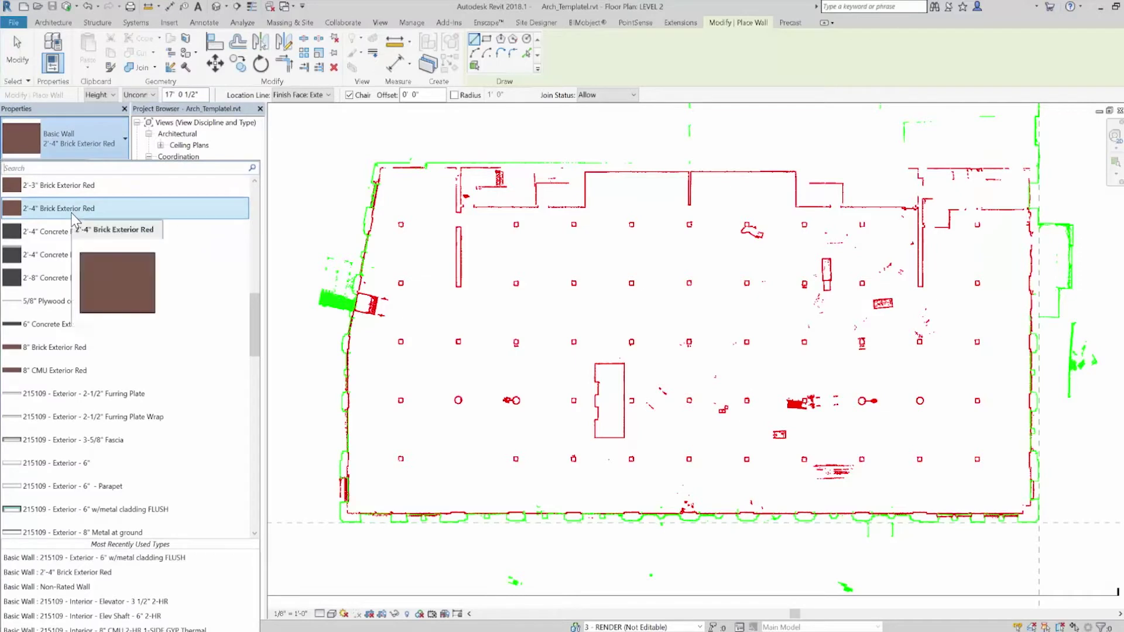
left_click(75, 217)
left_click(343, 517)
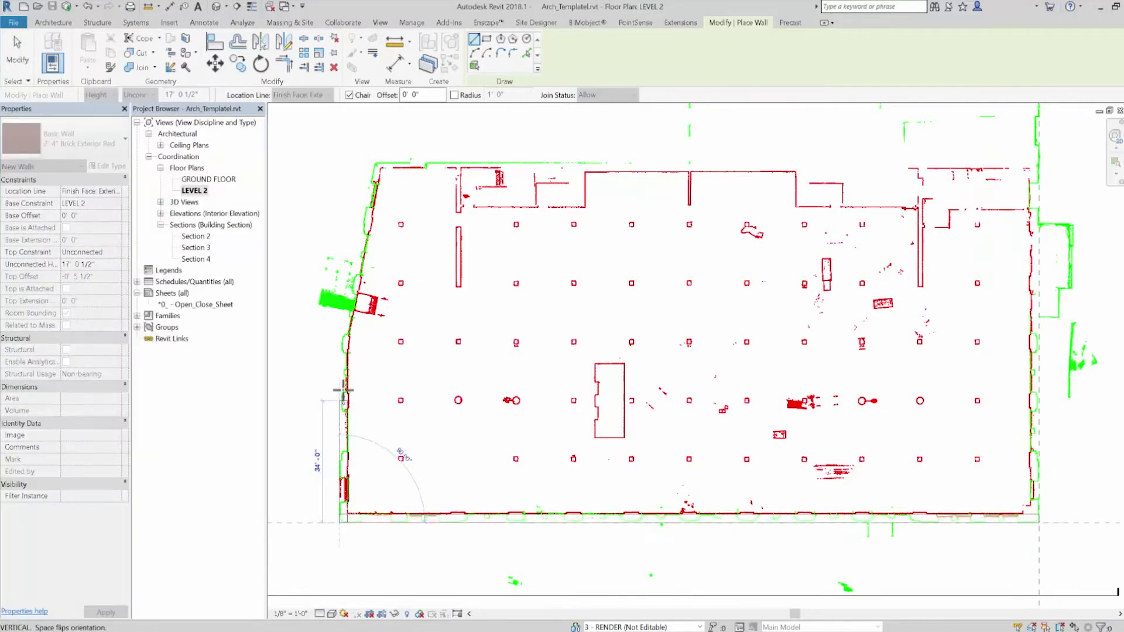
left_click(344, 340)
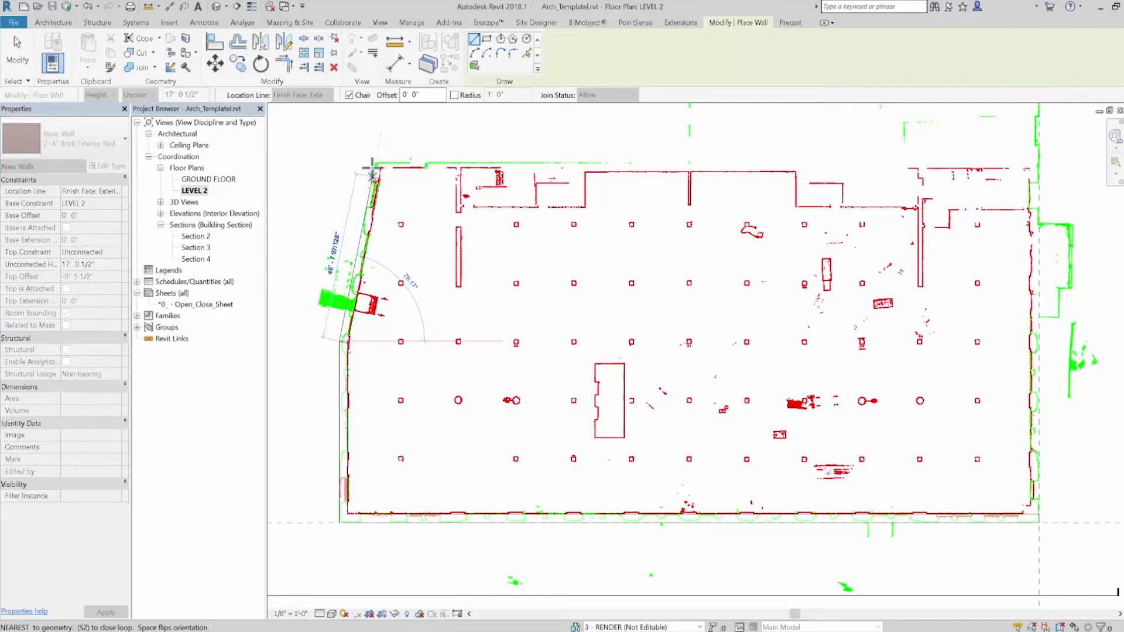
- Place a Level 2 Triple window in the bottom wall
key("w")
key("n")
left_click(75, 138)
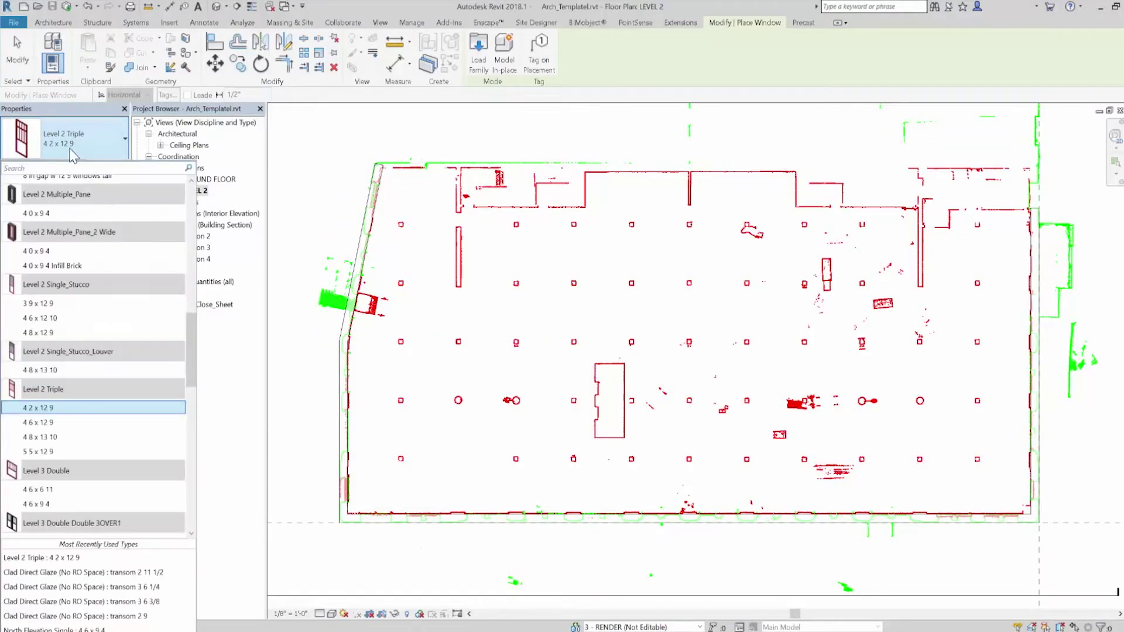
left_click(966, 521)
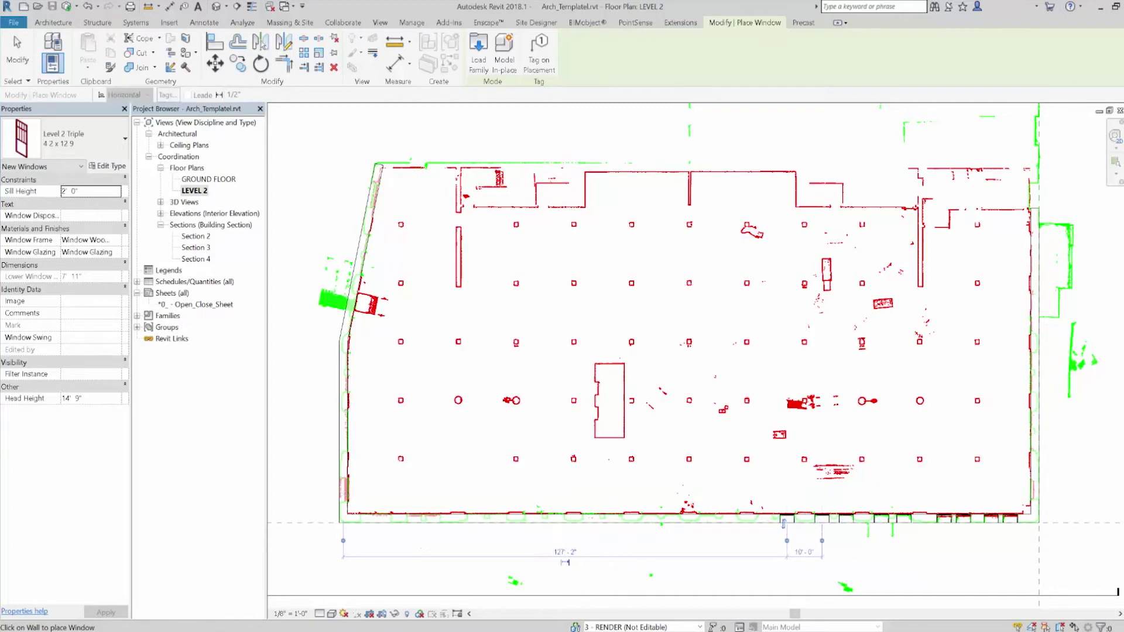
- In Section 4, paste the twelve second-floor windows aligned to the upper levels
right_click(740, 222)
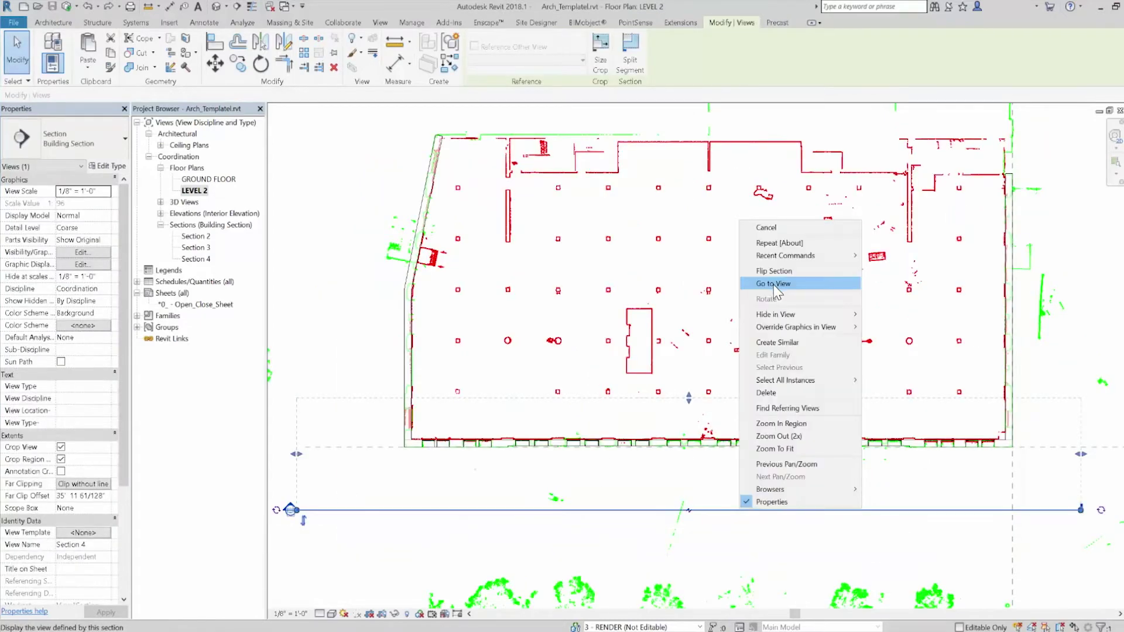
left_click(774, 285)
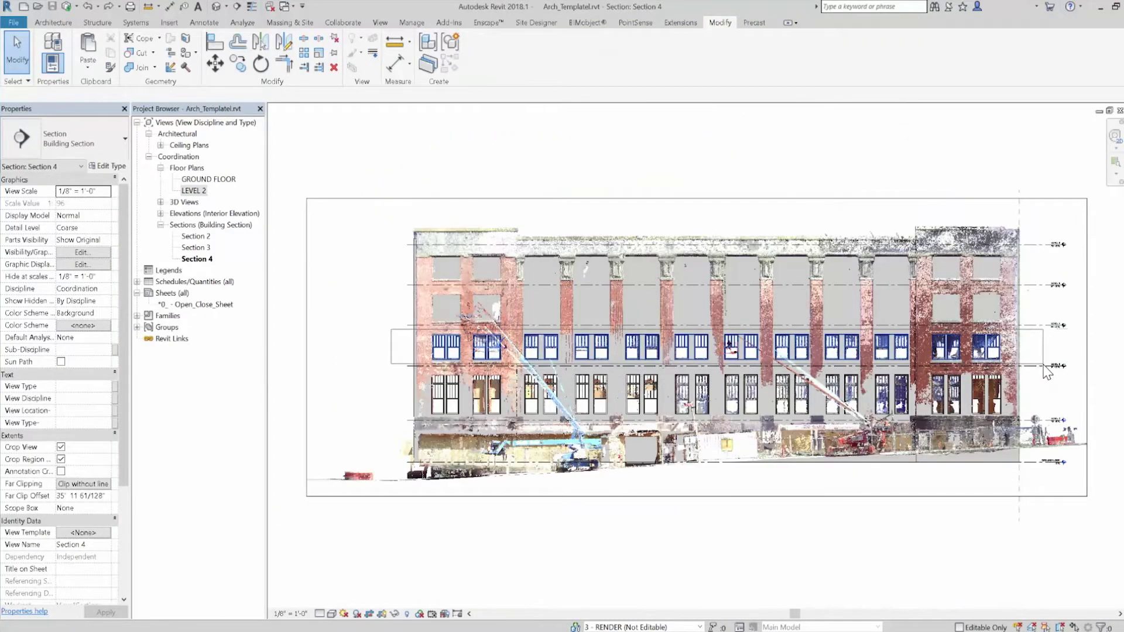
left_click_drag(1045, 365, 1046, 367)
left_click(88, 71)
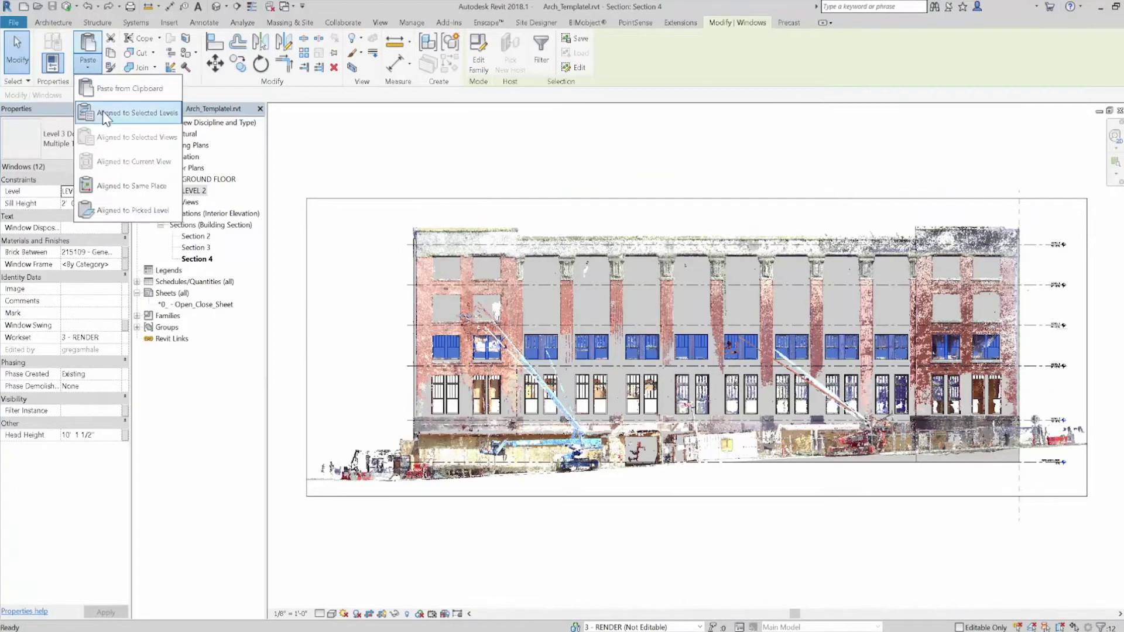
left_click(132, 118)
left_click(527, 264)
left_click(558, 397)
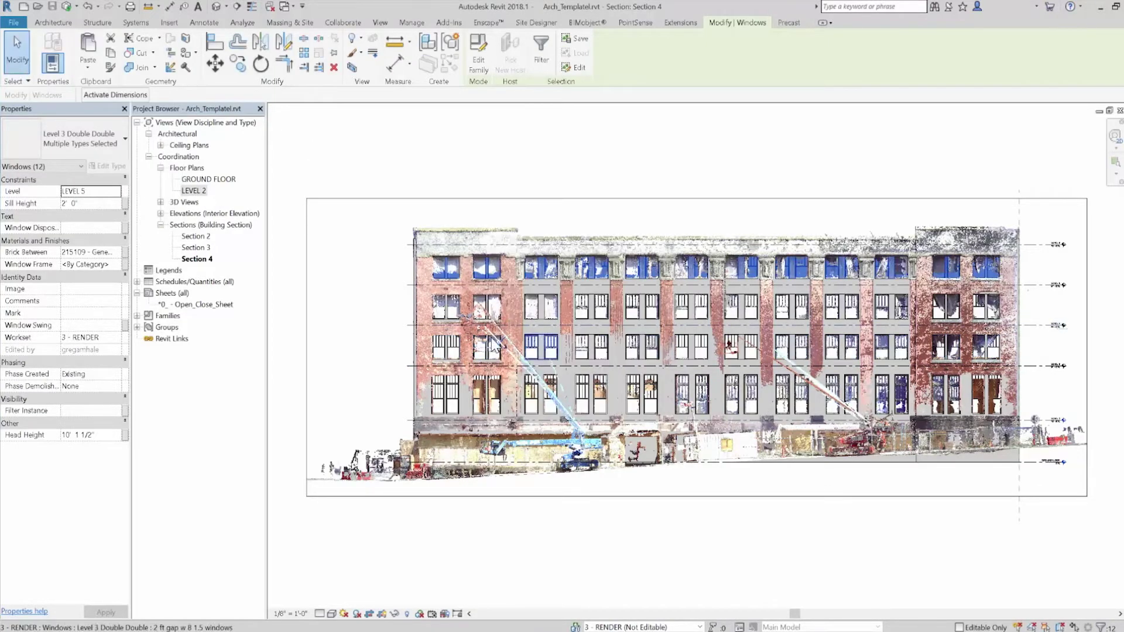
left_click(545, 492)
- Array grid A across the Level 2 plan and copy a horizontal grid line
key("ctrl+Tab")
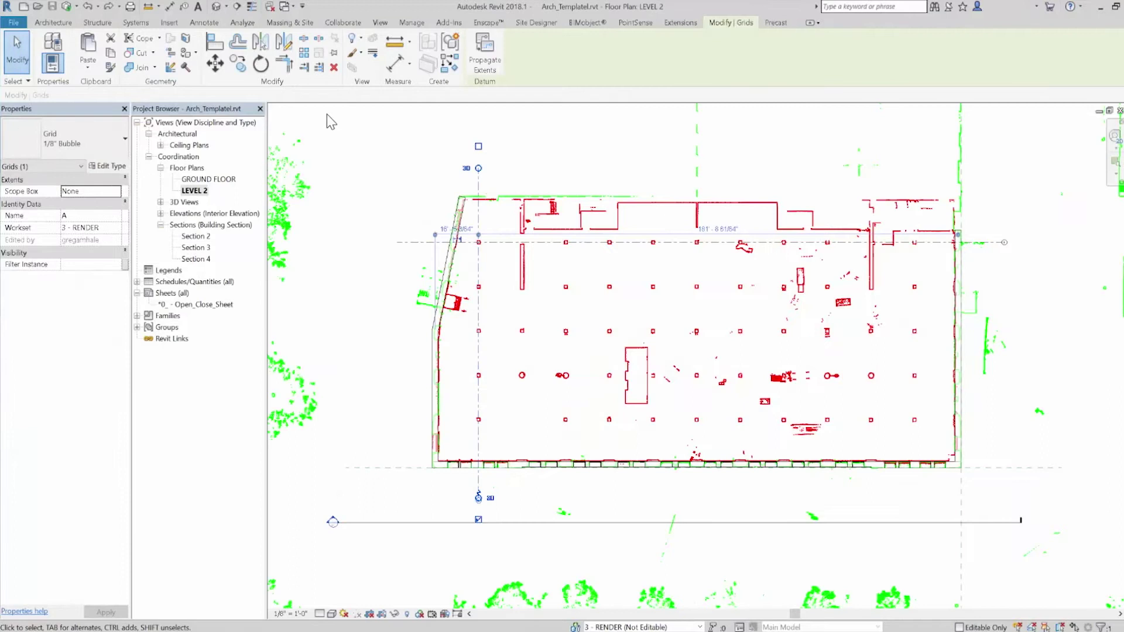
left_click(302, 55)
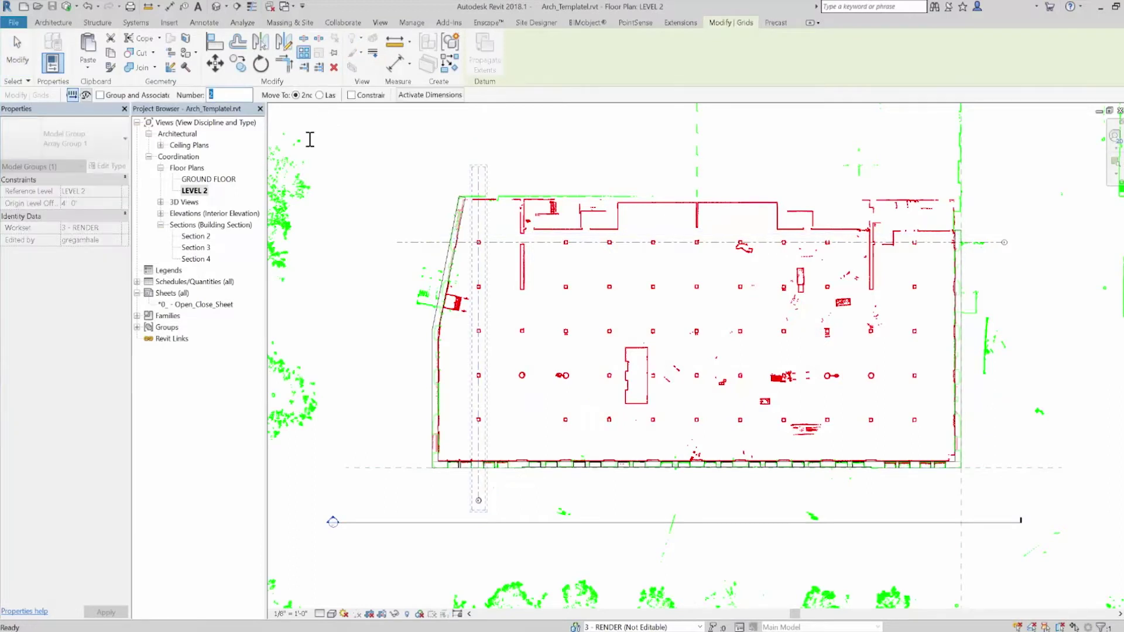
left_click(485, 484)
key("Return")
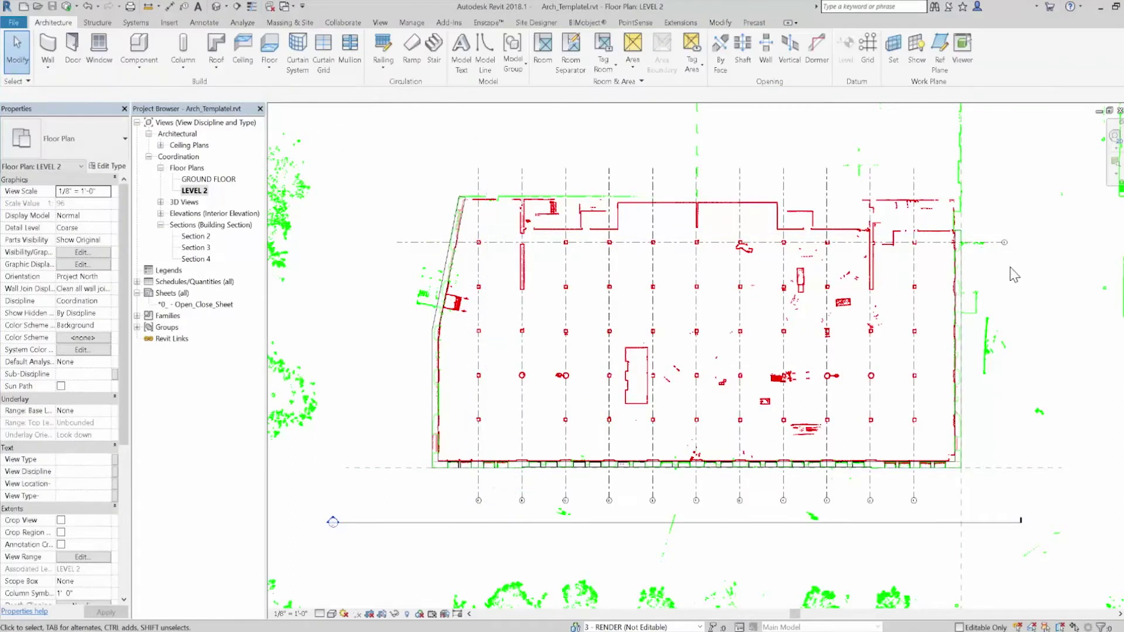
left_click(729, 242)
left_click(237, 63)
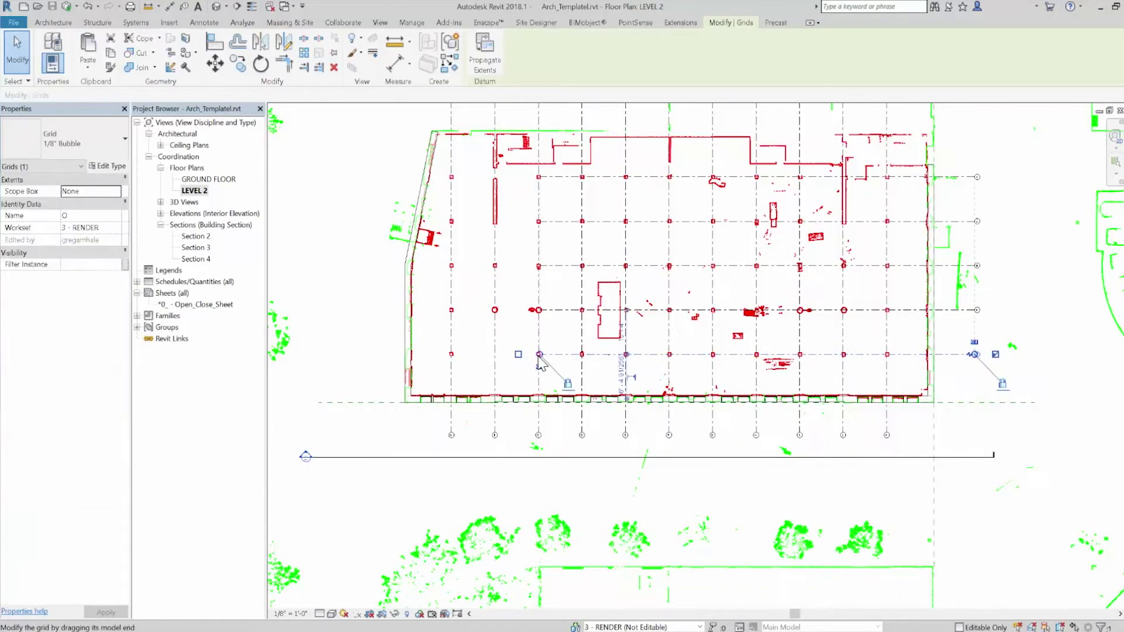
- Place Wood Column Second Floor columns at the grid intersections
key("Escape")
left_click(97, 22)
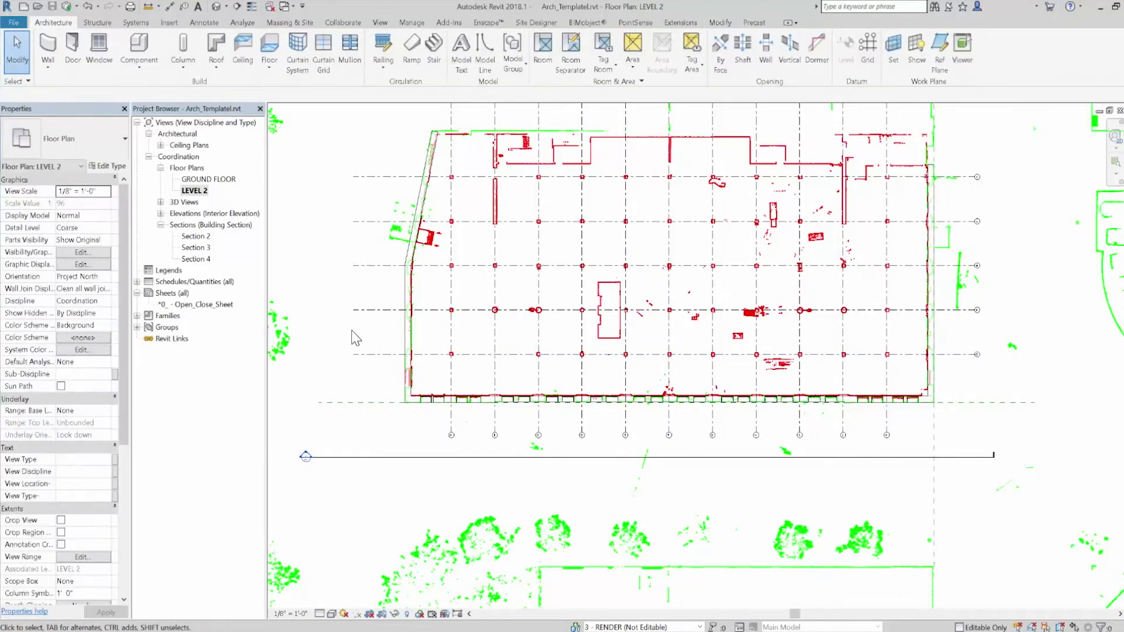
left_click(99, 52)
left_click(73, 155)
left_click(61, 394)
left_click(562, 53)
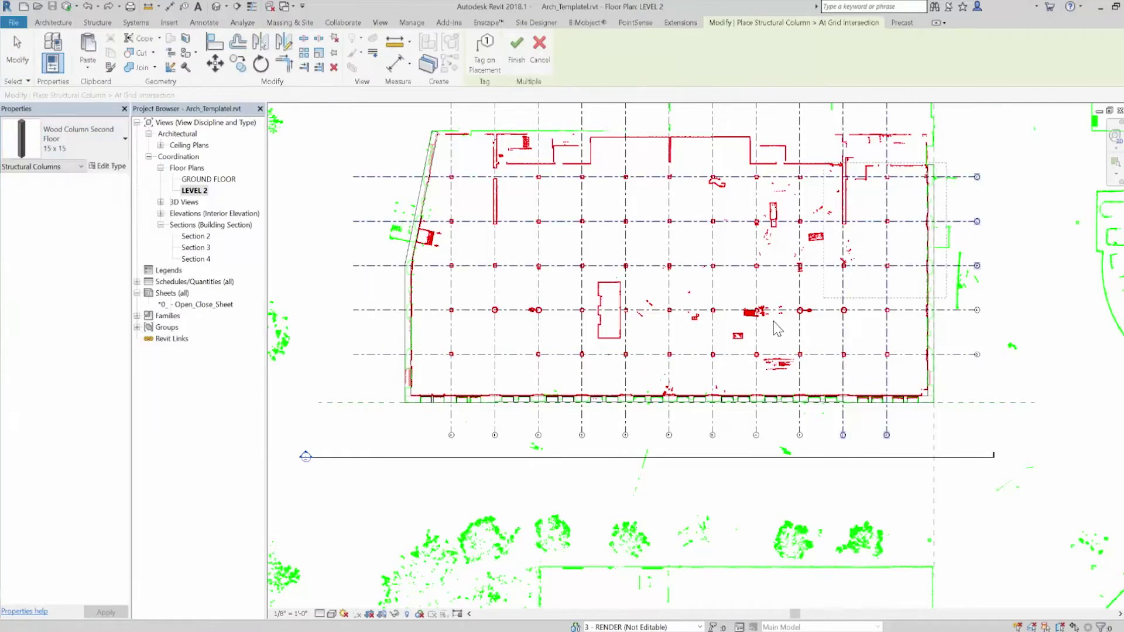
left_click_drag(944, 163, 431, 388)
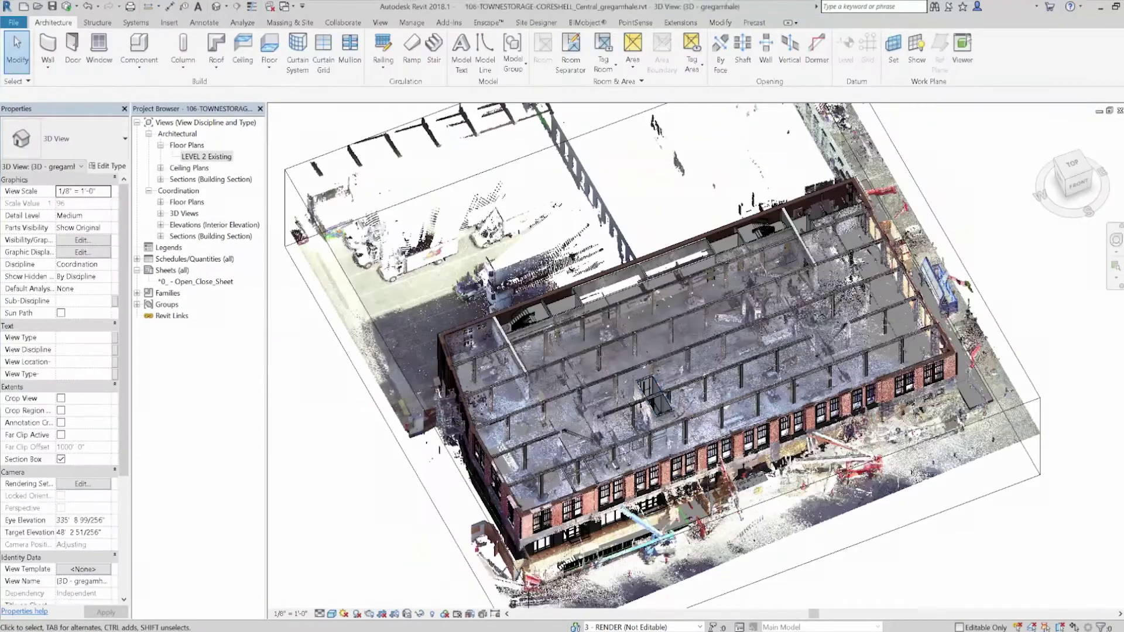
- Orbit the 3D building within its section box and export it as an NWC file
left_click(757, 354)
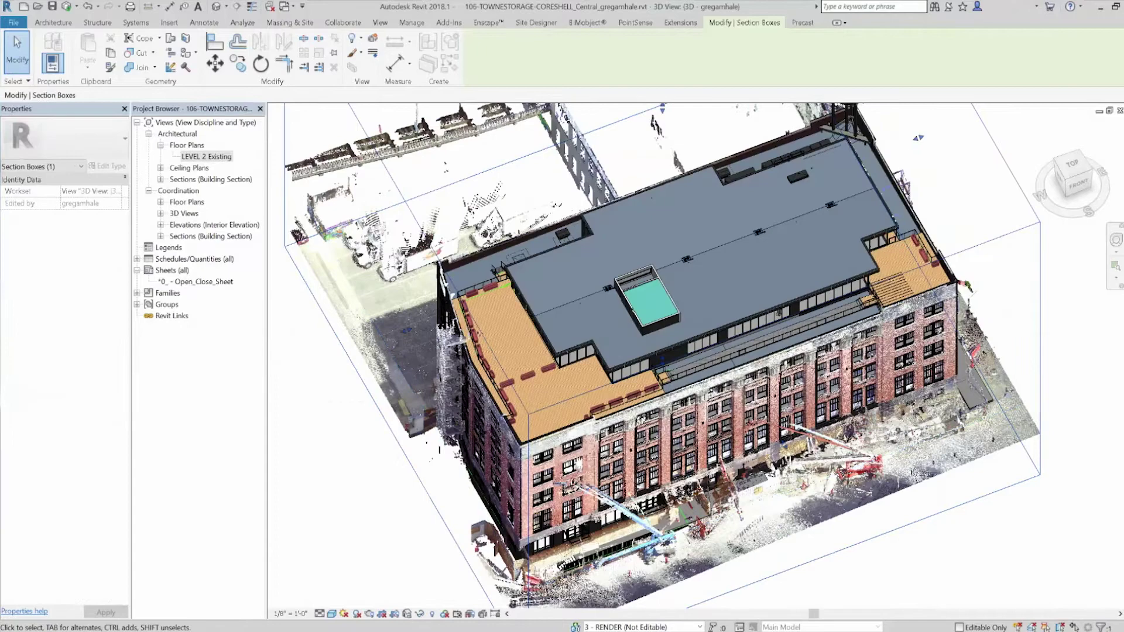
middle_click_drag(422, 472, 475, 464, "shift")
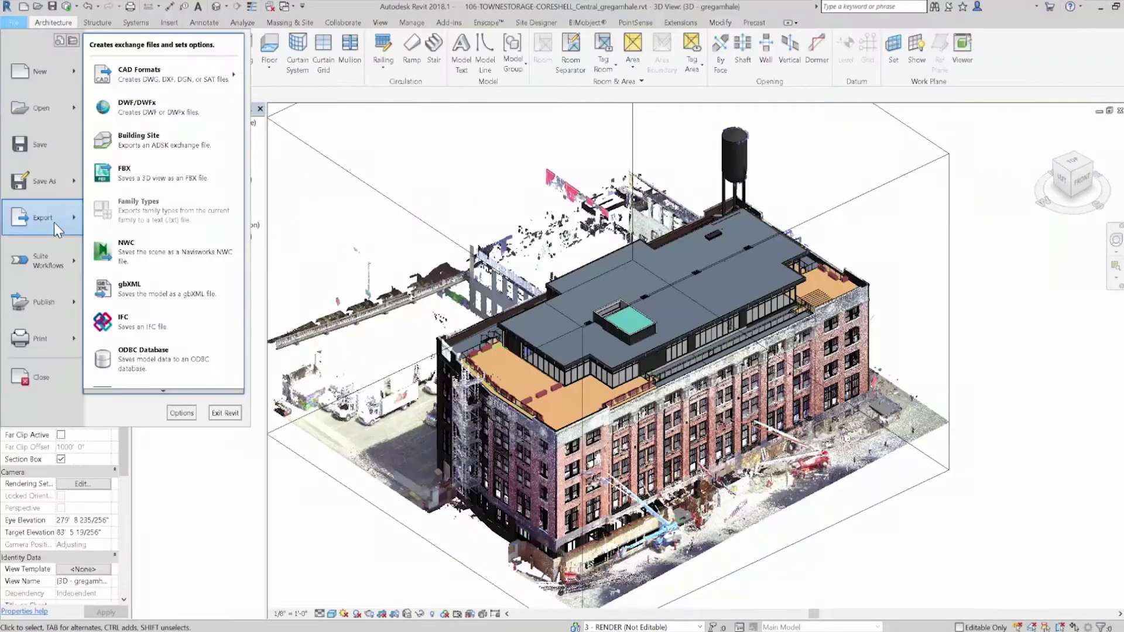
left_click(145, 253)
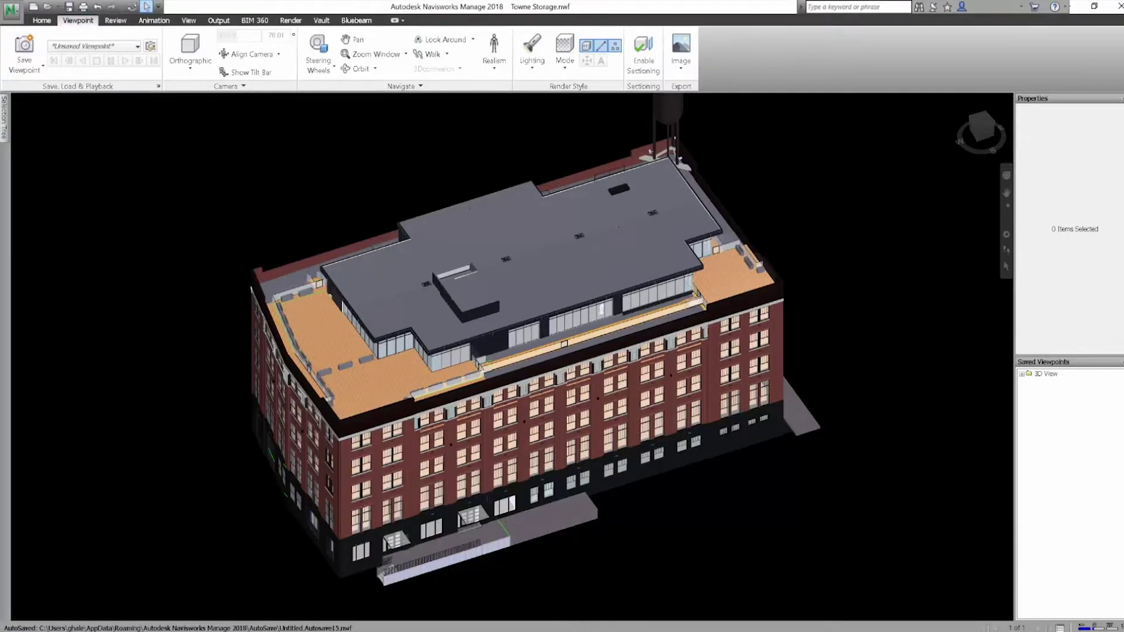
- Unhide the exterior laser scan and cut the building with a section plane
left_click(5, 123)
right_click(80, 134)
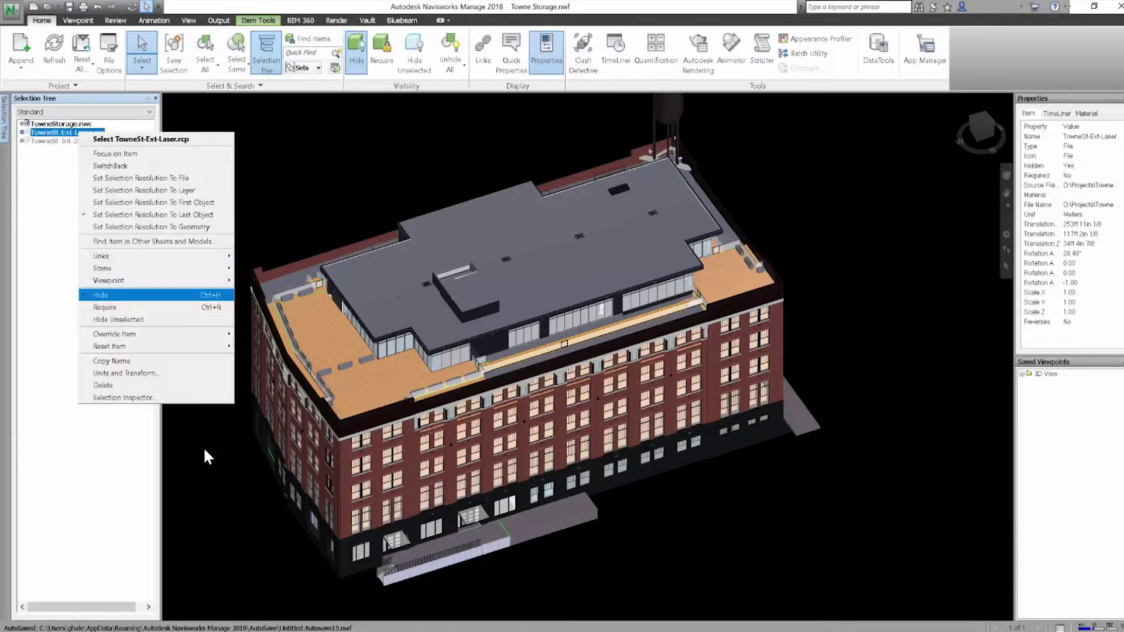
left_click(141, 296)
key("Escape")
left_click(77, 19)
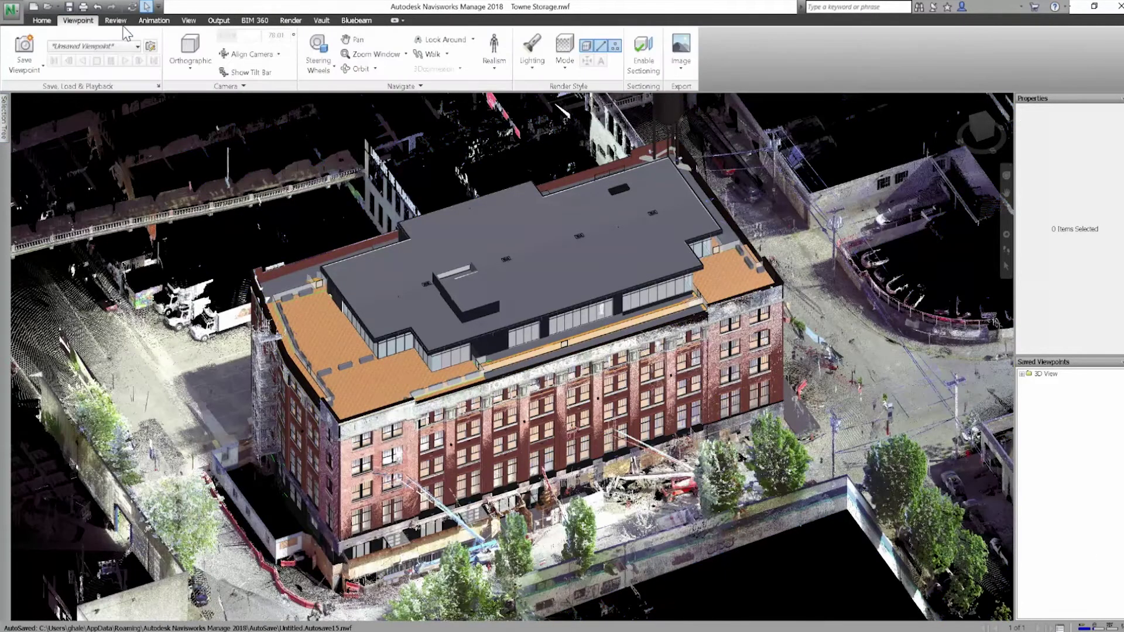
left_click(643, 53)
- Unhide the second-floor interior scan in the Selection Tree
left_click(70, 141)
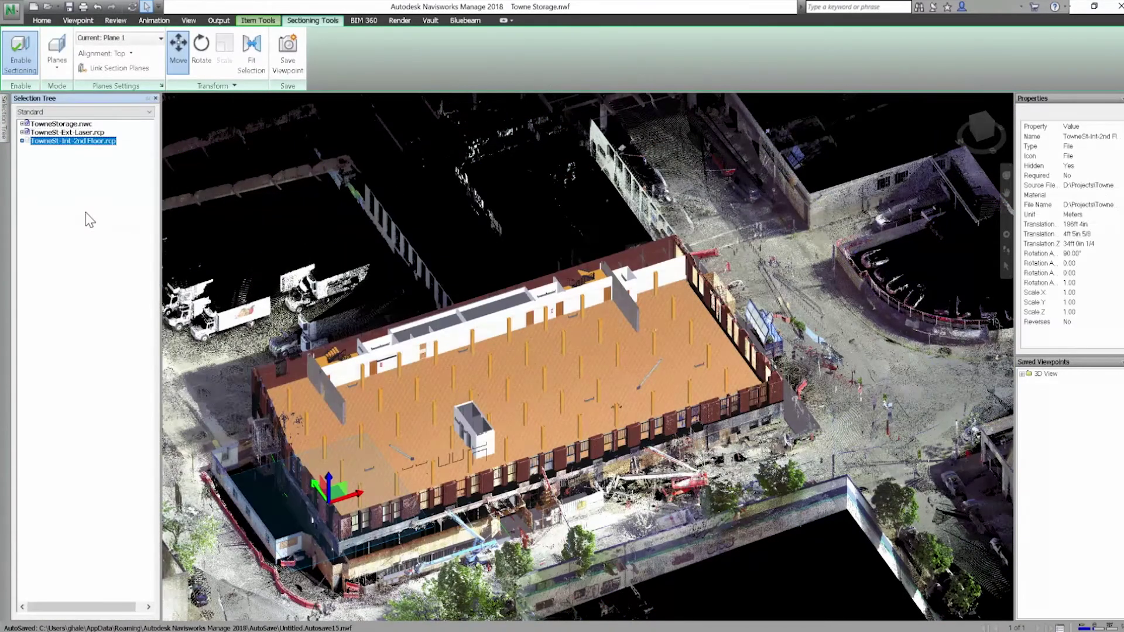
right_click(58, 141)
left_click(114, 313)
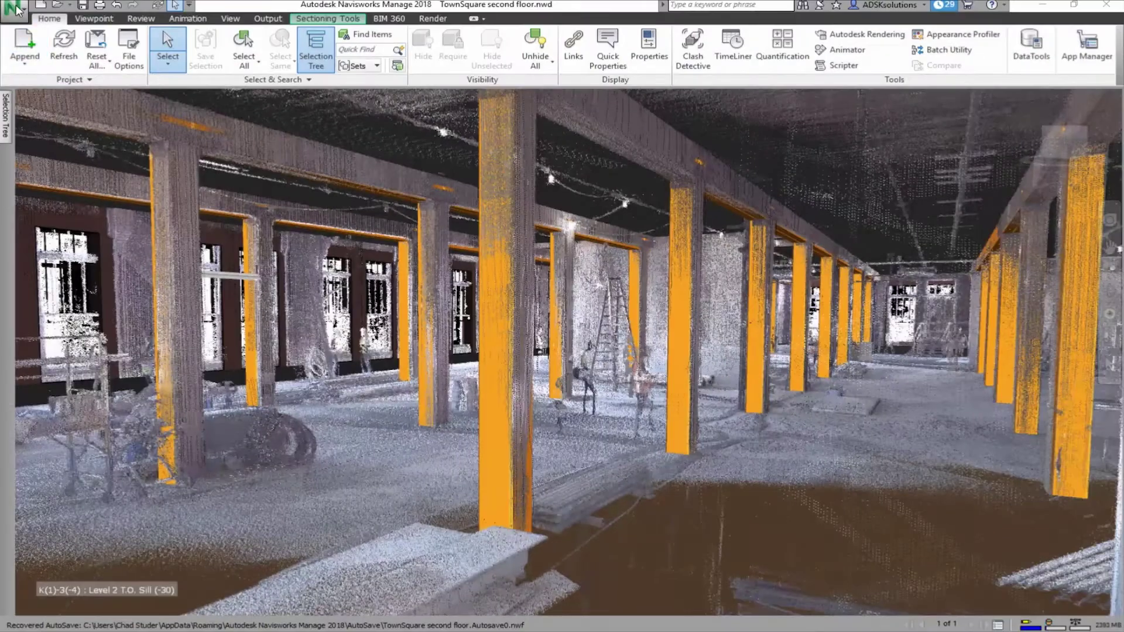
- Publish the model and save the published file
left_click(18, 11)
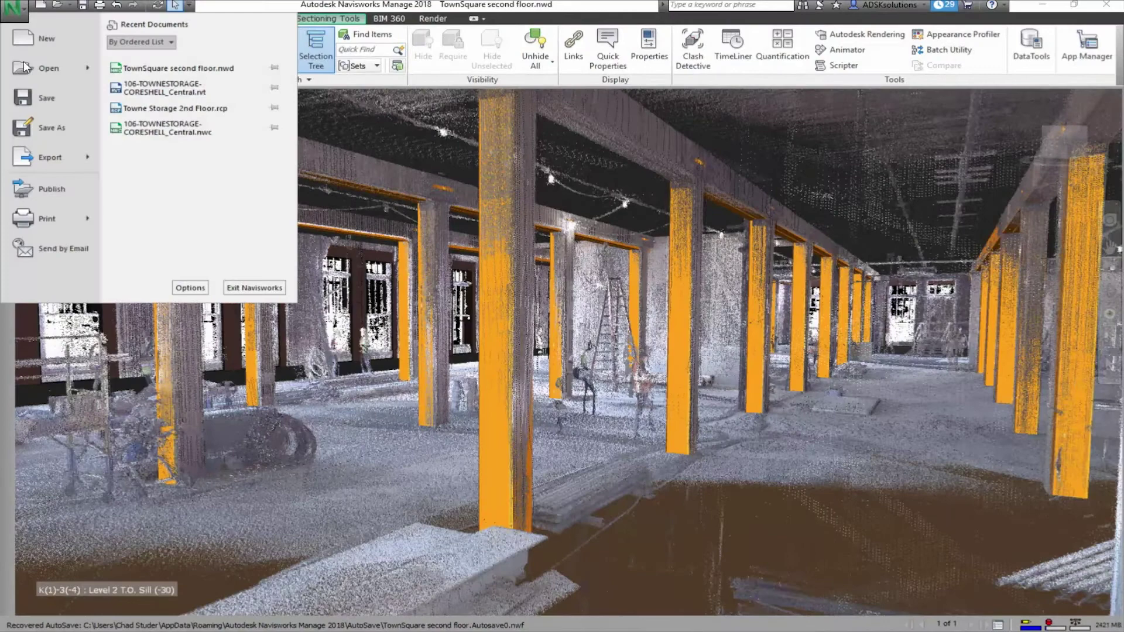
left_click(49, 192)
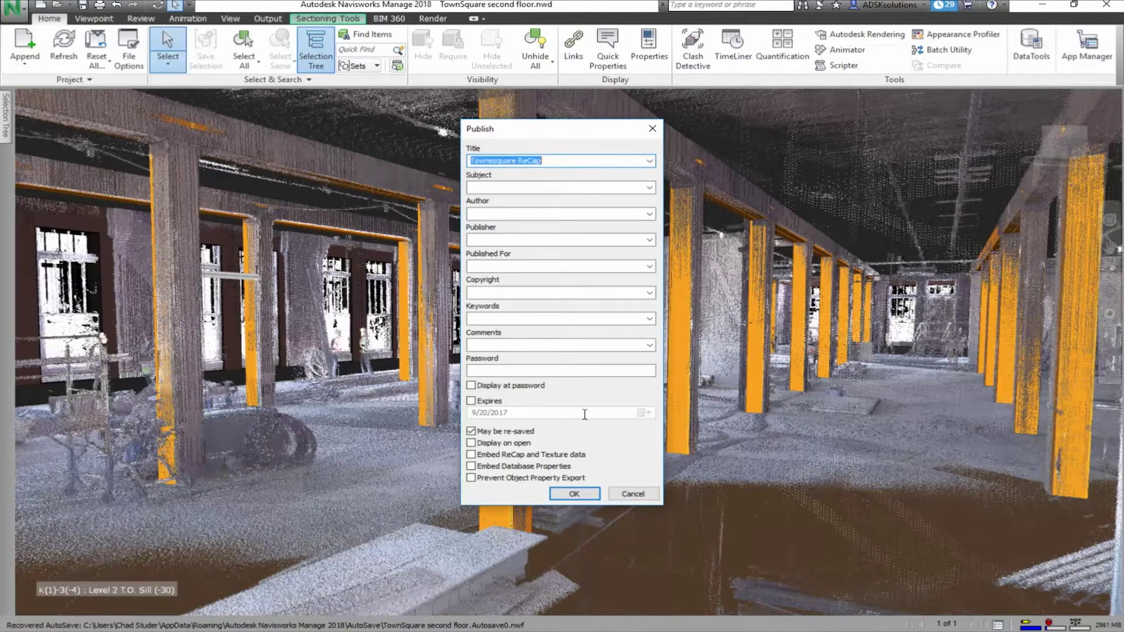
left_click(575, 494)
left_click(879, 378)
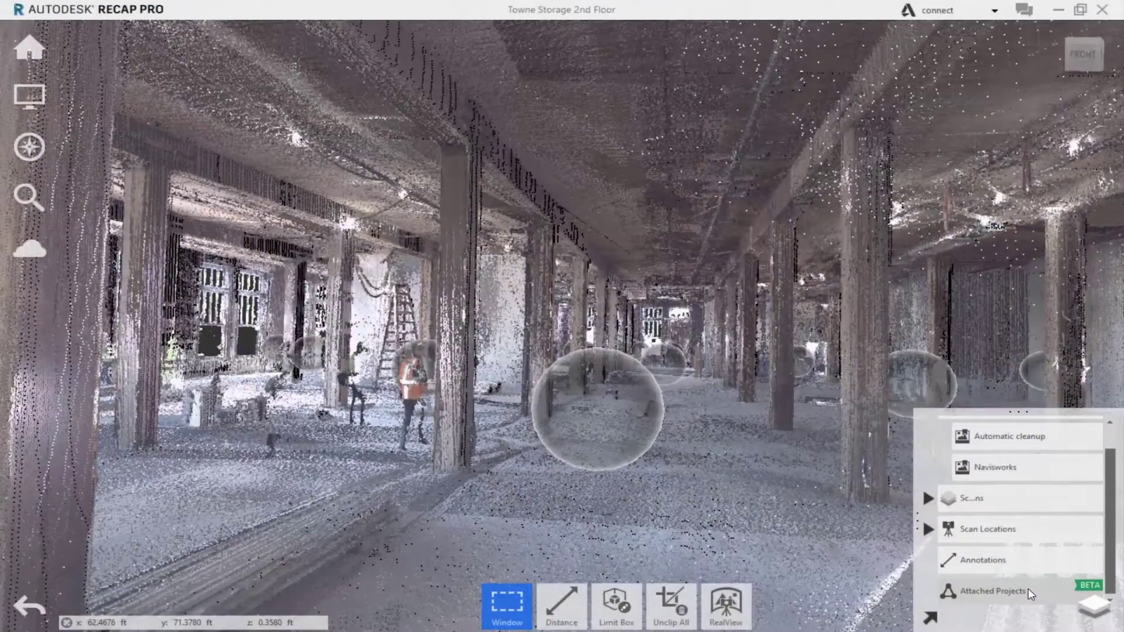
- Attach TownSquare second floor.nwd, then view it from inside a scan bubble
left_click(1029, 589)
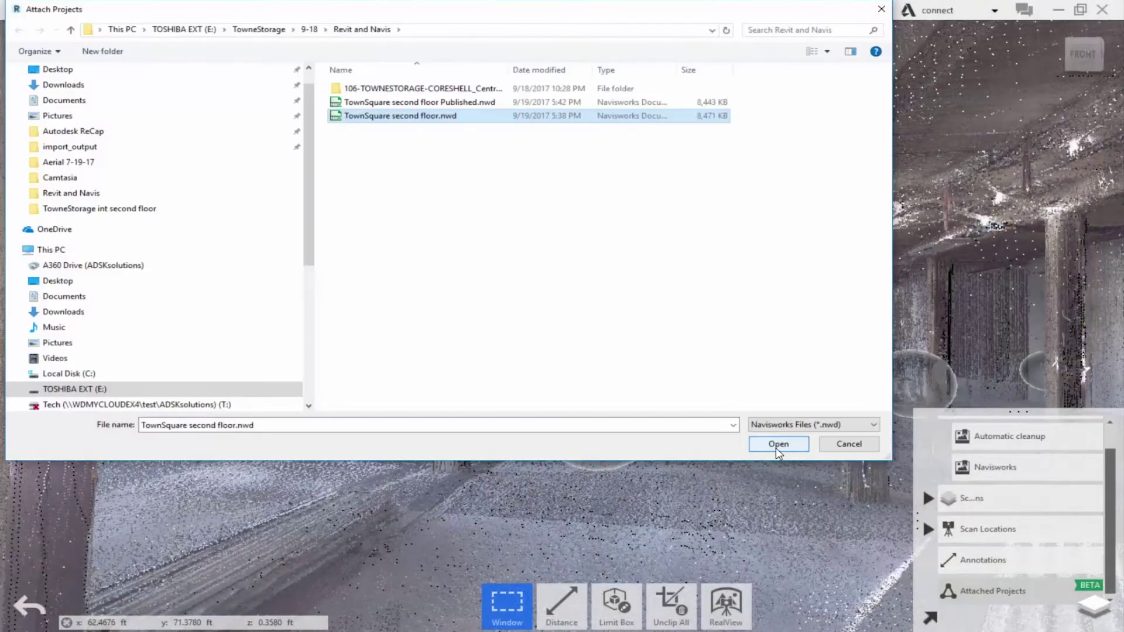
left_click(779, 445)
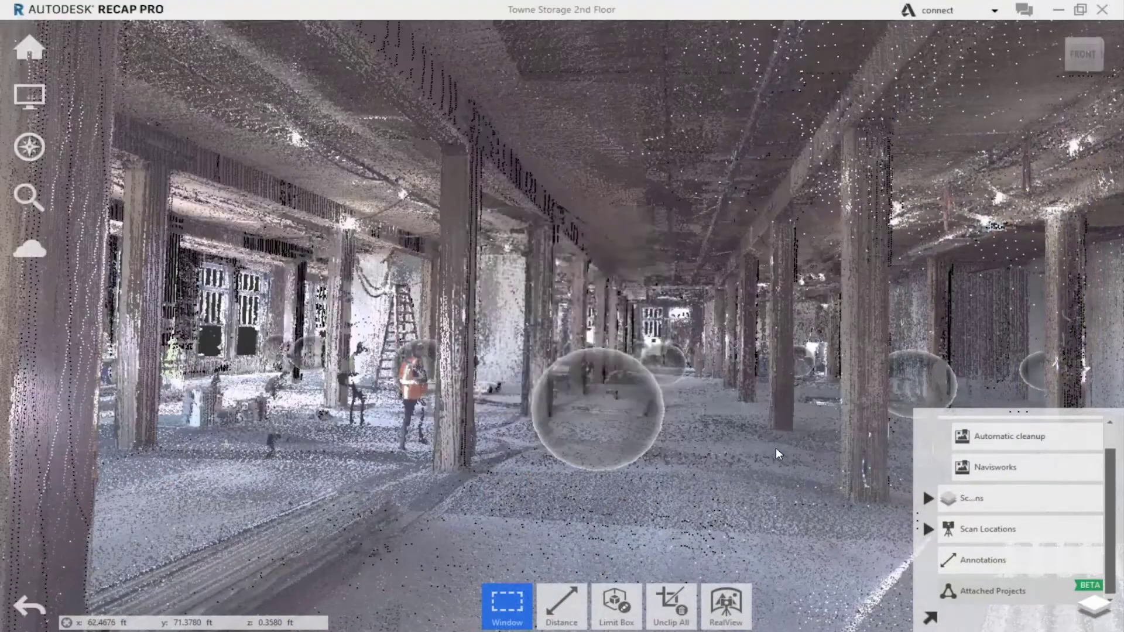
left_click(639, 350)
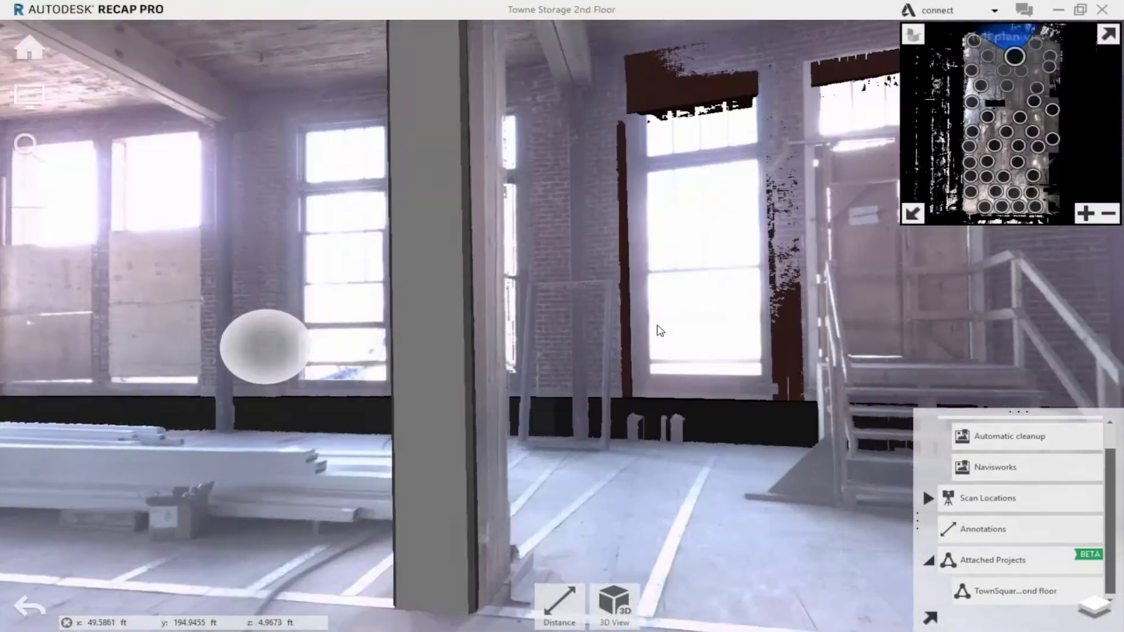
- Survey the second floor's staircase, ceiling, columns and diagonal pipe, then save the combined model under a new name
mouse_move(657, 331)
left_mouse_down()
mouse_move(392, 338)
mouse_move(6, 424)
left_mouse_up()
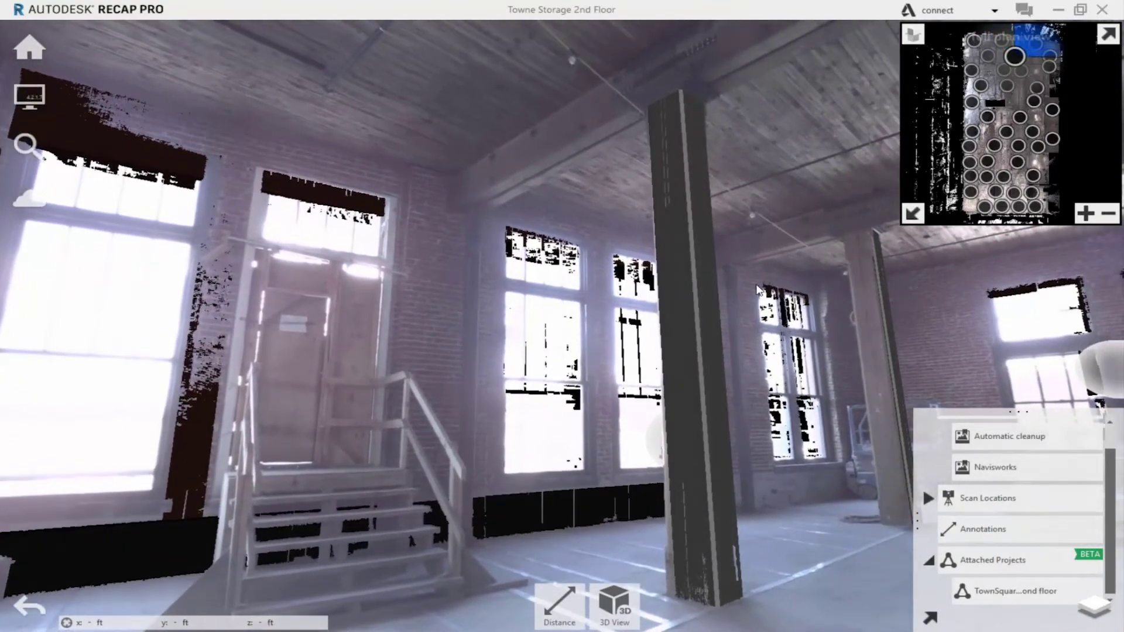
mouse_move(577, 329)
left_mouse_down()
mouse_move(454, 314)
mouse_move(182, 334)
left_mouse_up()
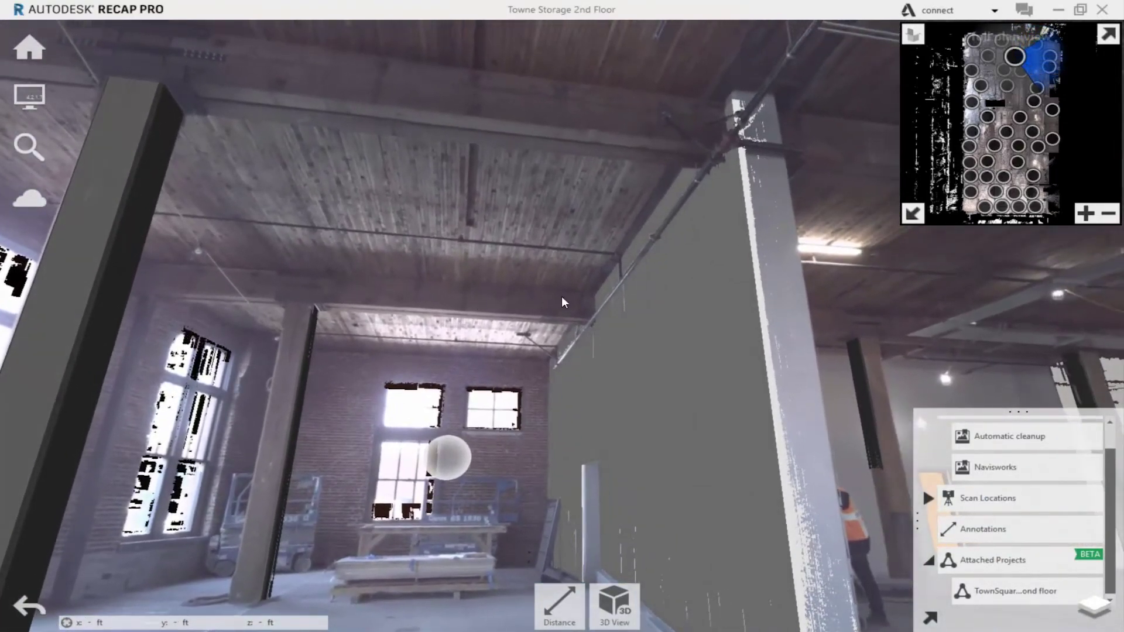
mouse_move(563, 302)
left_mouse_down()
mouse_move(662, 355)
mouse_move(527, 263)
mouse_move(451, 252)
left_mouse_up()
mouse_move(873, 312)
left_mouse_down()
mouse_move(841, 297)
mouse_move(589, 261)
mouse_move(491, 266)
mouse_move(314, 309)
left_mouse_up()
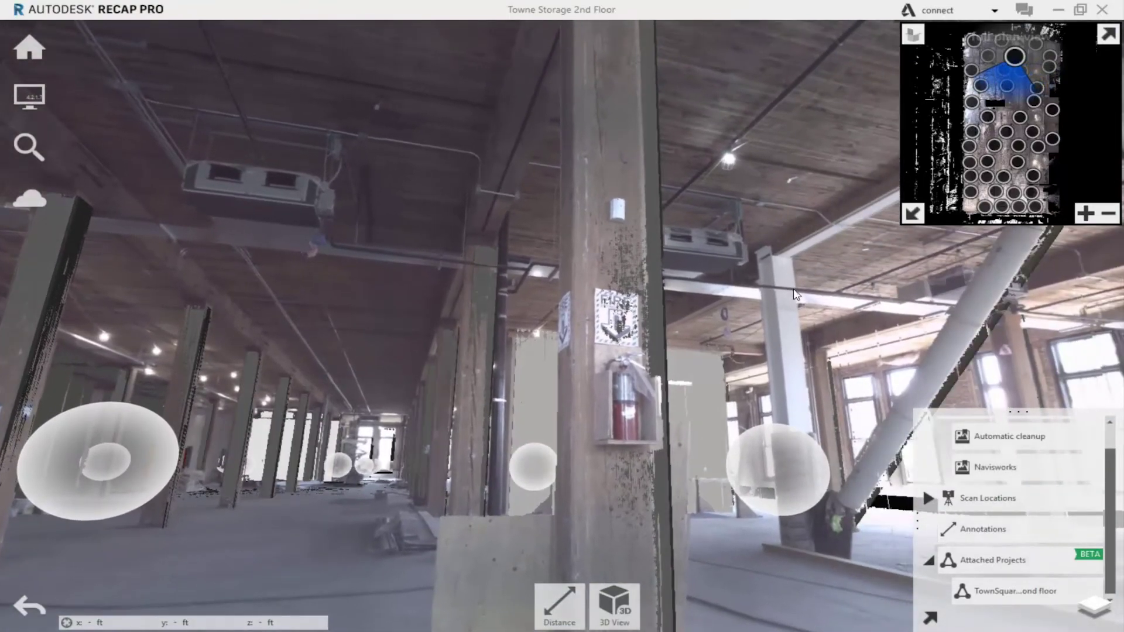
mouse_move(795, 294)
left_mouse_down()
mouse_move(688, 285)
mouse_move(440, 300)
left_mouse_up()
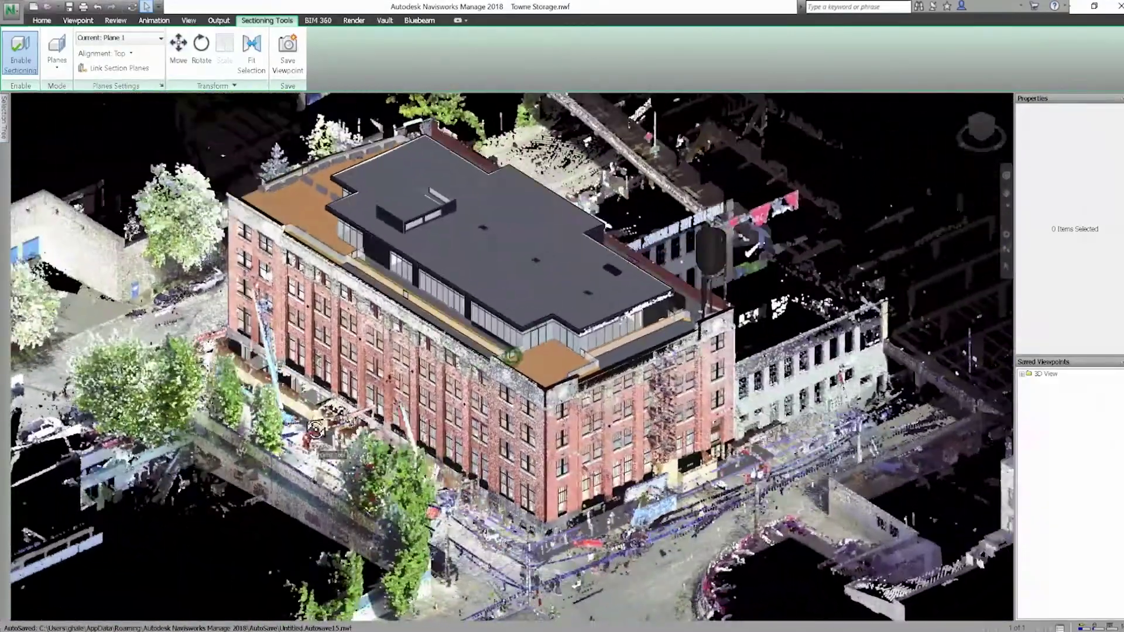
left_click(12, 9)
left_click(53, 130)
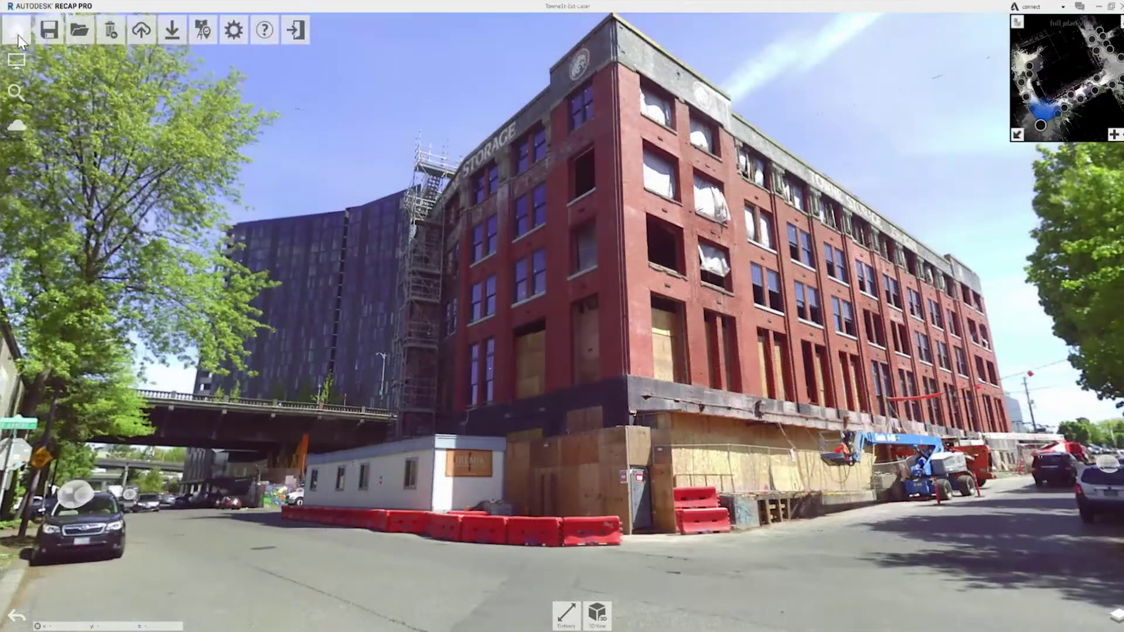
- Overlay the attached Navisworks model on the street photo, then view the facade from another scan location
left_click(372, 311)
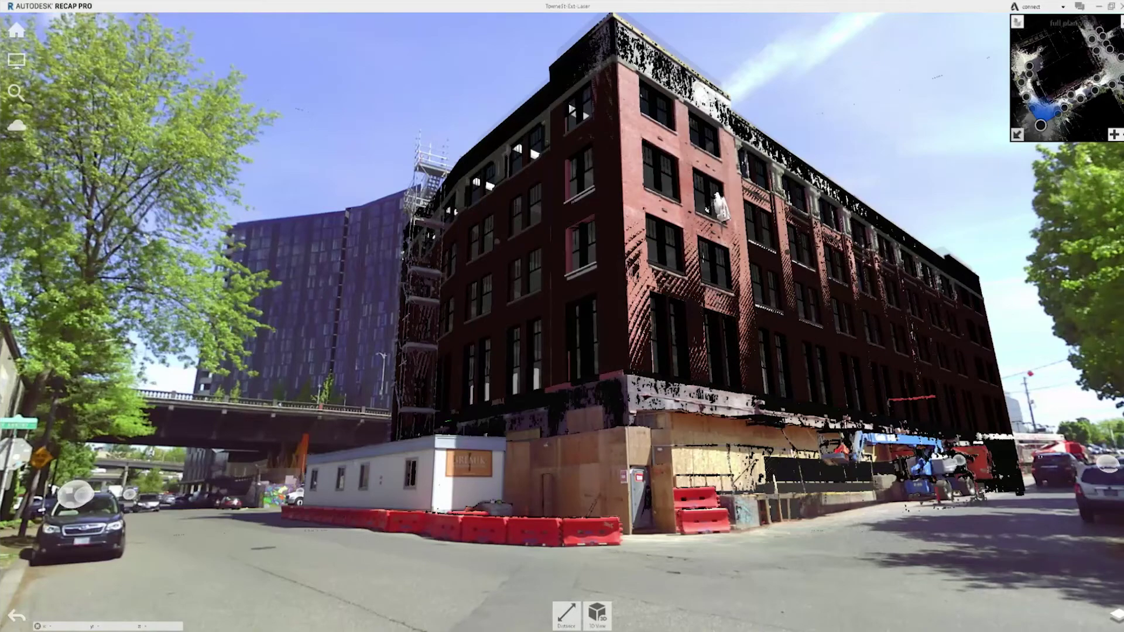
left_click(1018, 134)
left_click(607, 426)
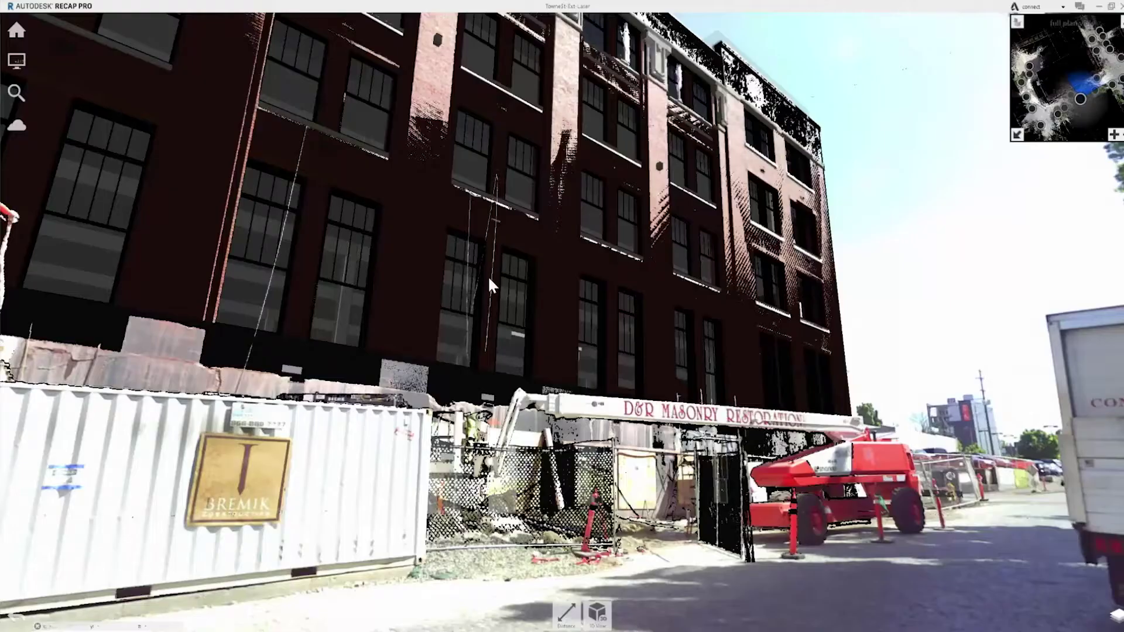